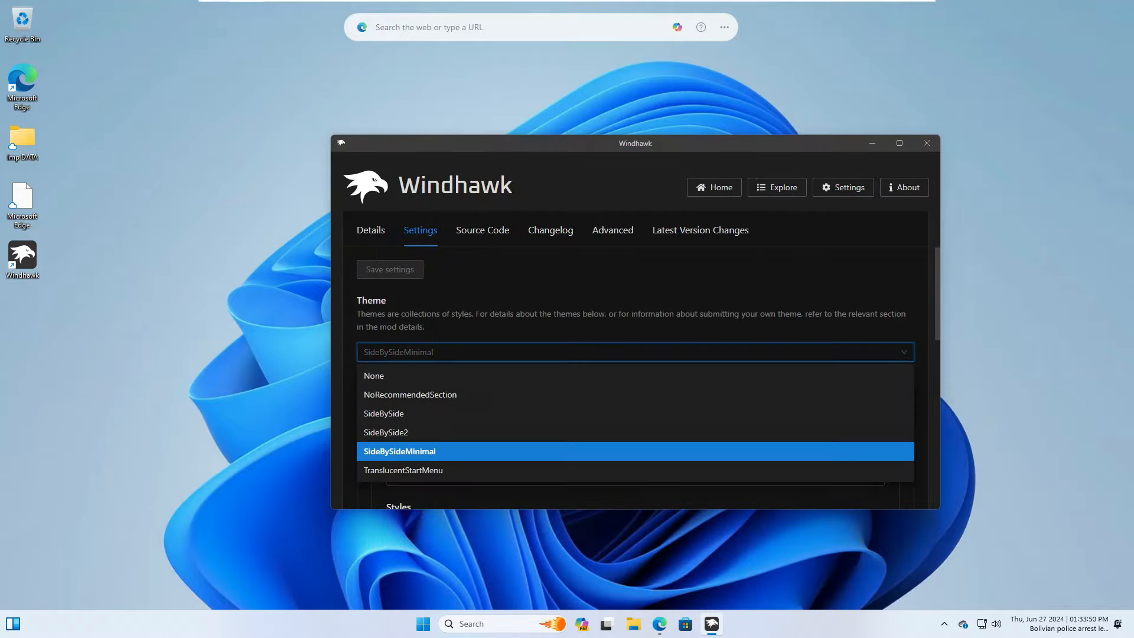
# Select the TranslucentStartMenu theme and open the Start menu to preview its look.
pyautogui.click(431, 469)
pyautogui.click(424, 624)
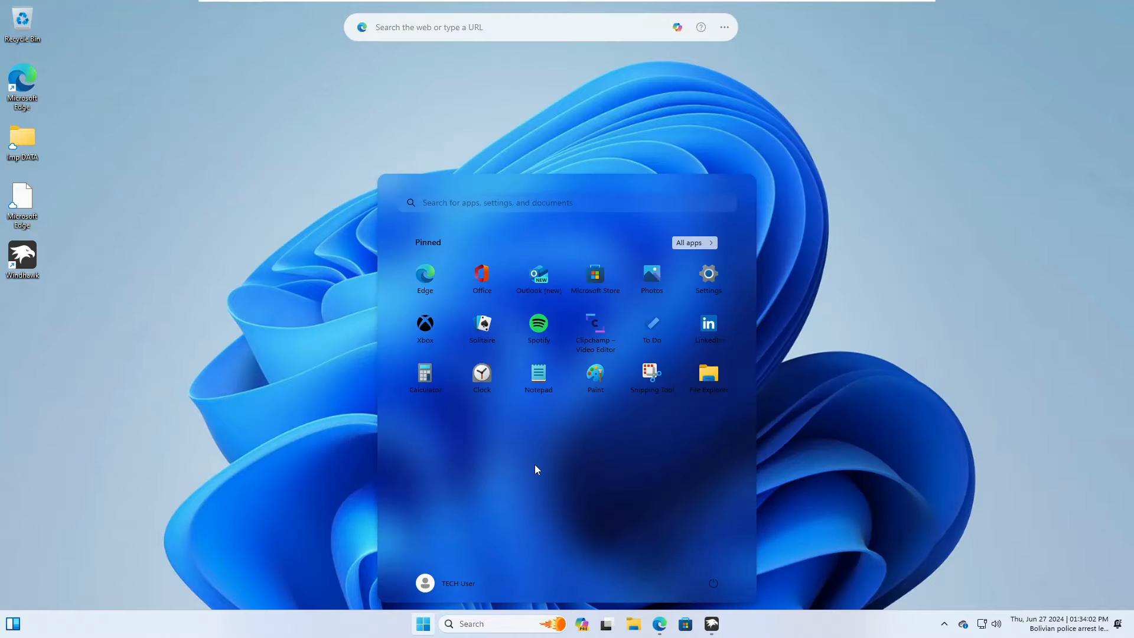
pyautogui.press('Escape')
pyautogui.scroll(3, 582, 357)
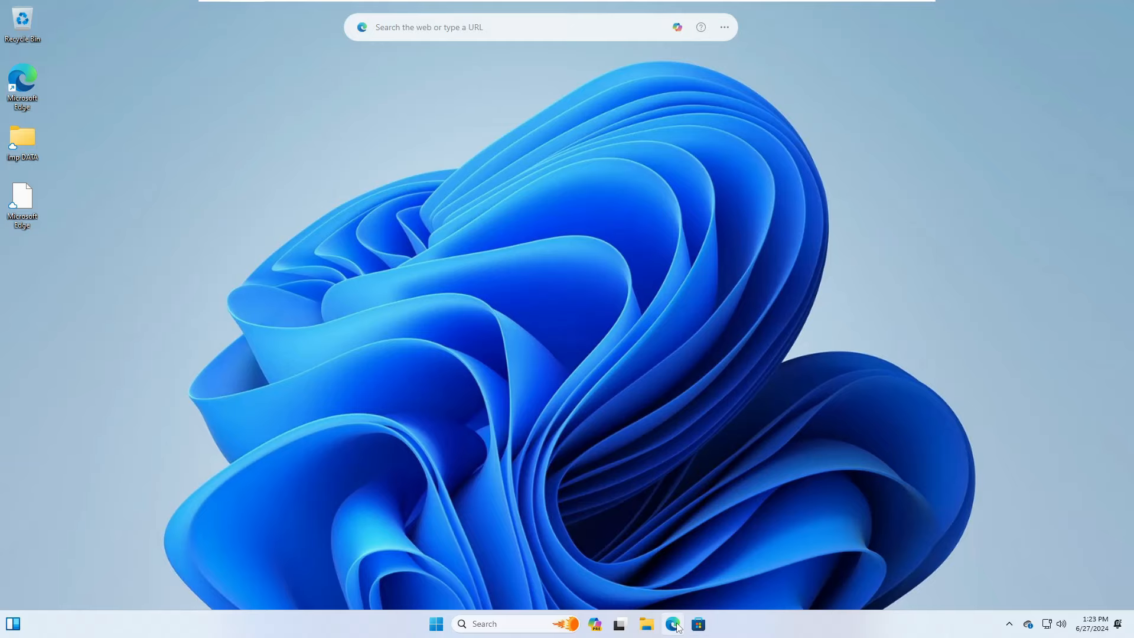
# Switch to Microsoft Edge, search the web for "windhawk" and open the official windhawk.net site.
pyautogui.click(673, 624)
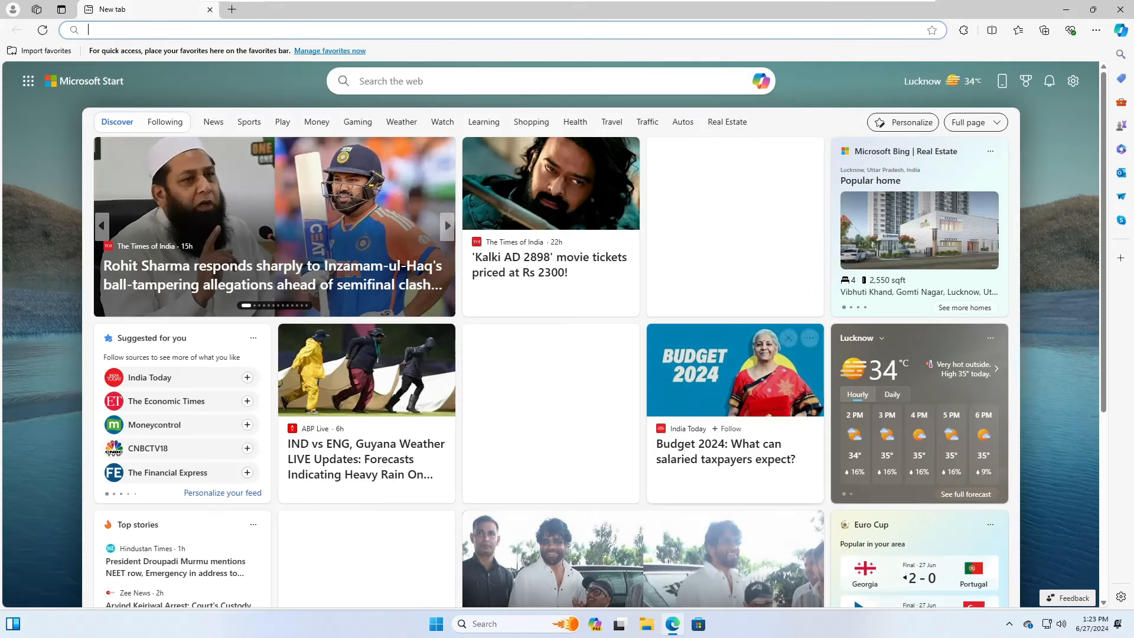
pyautogui.write('w')
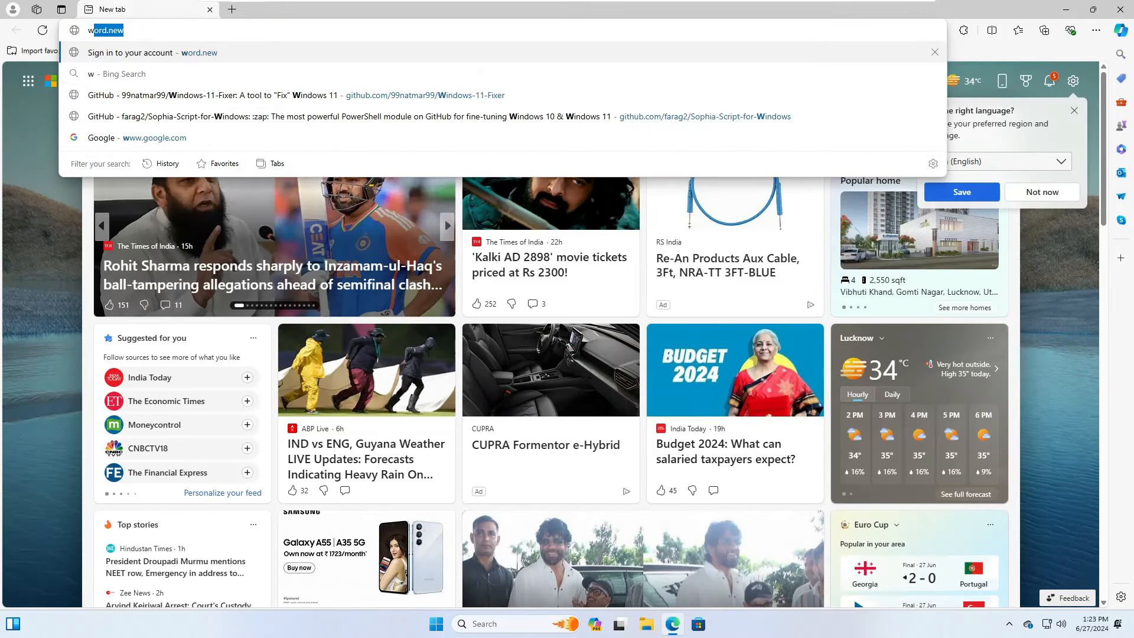
pyautogui.write('indhawk')
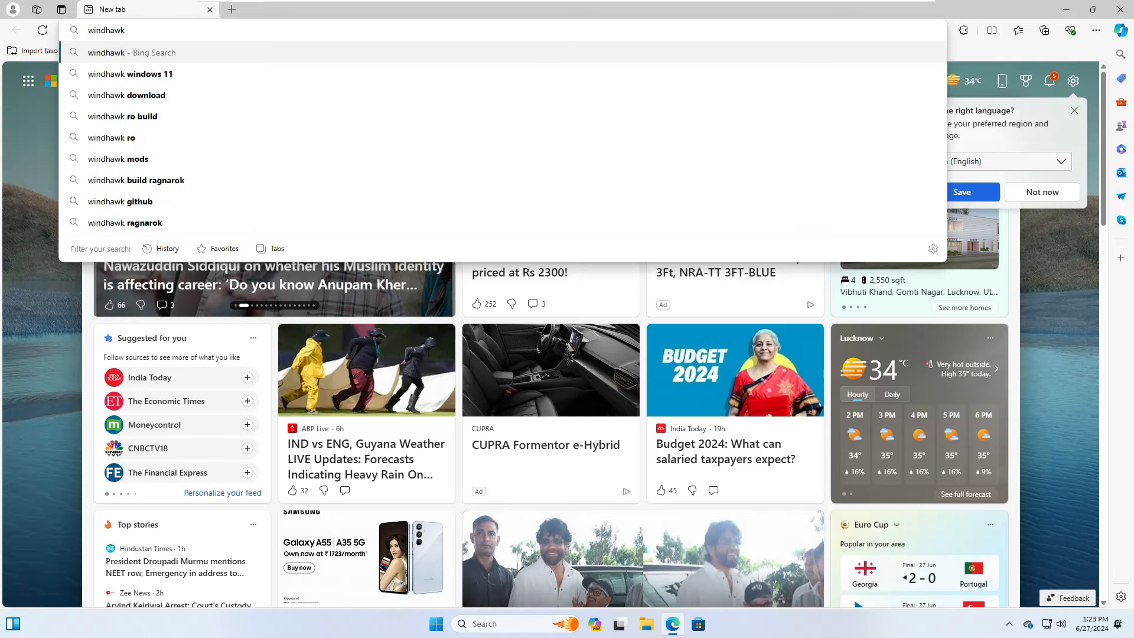
pyautogui.press('Return')
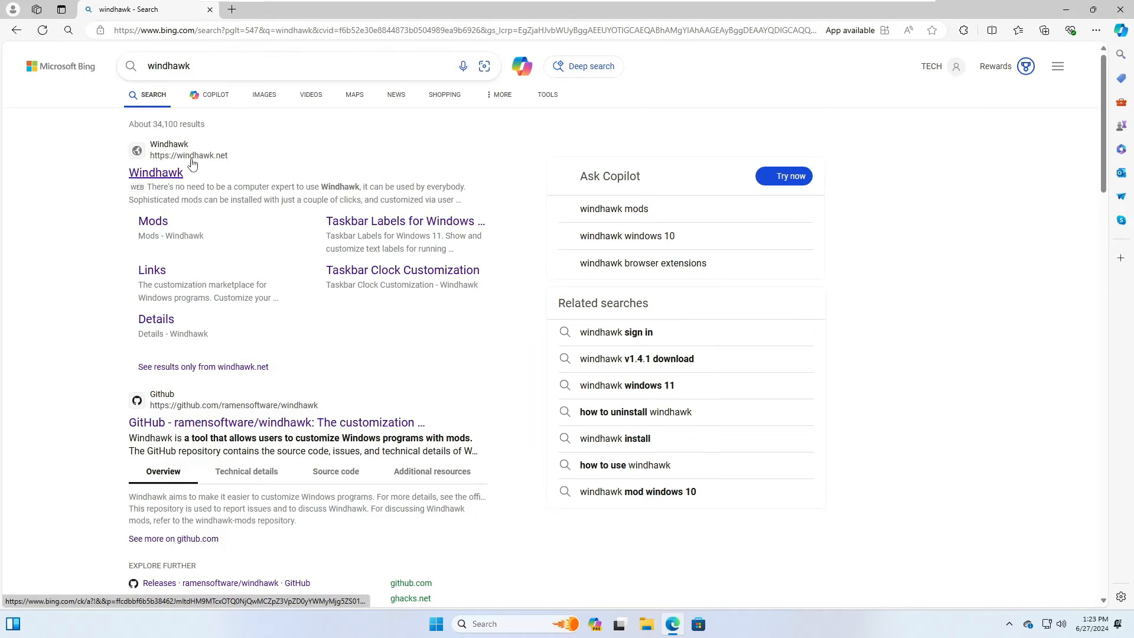
pyautogui.click(156, 172)
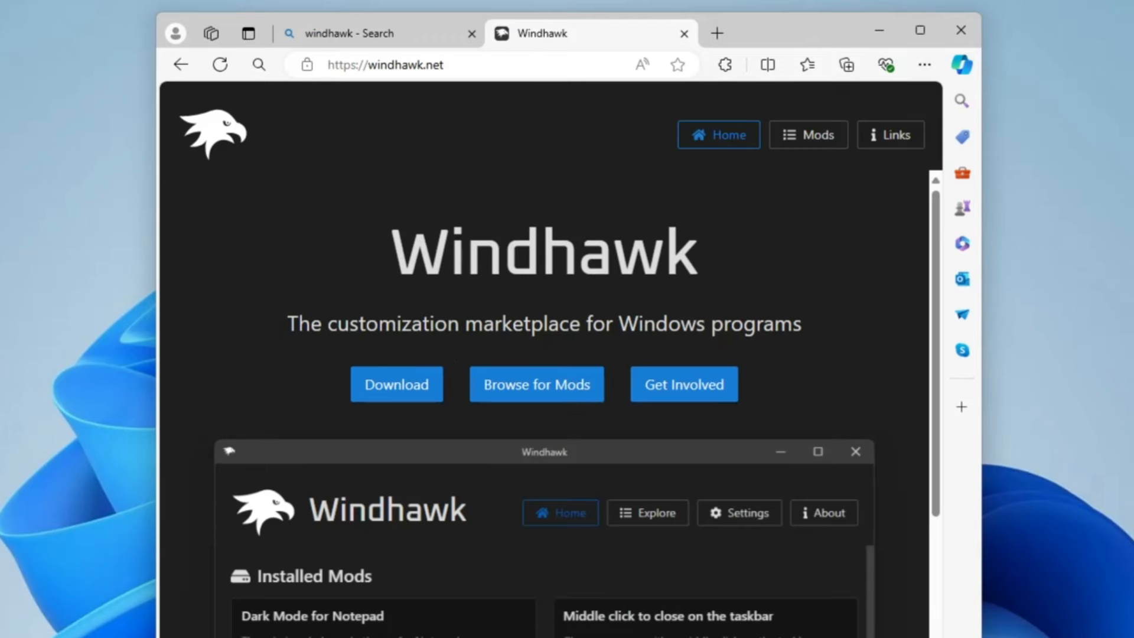
# Download windhawk_setup.exe and start the installer with English as its language.
pyautogui.click(402, 388)
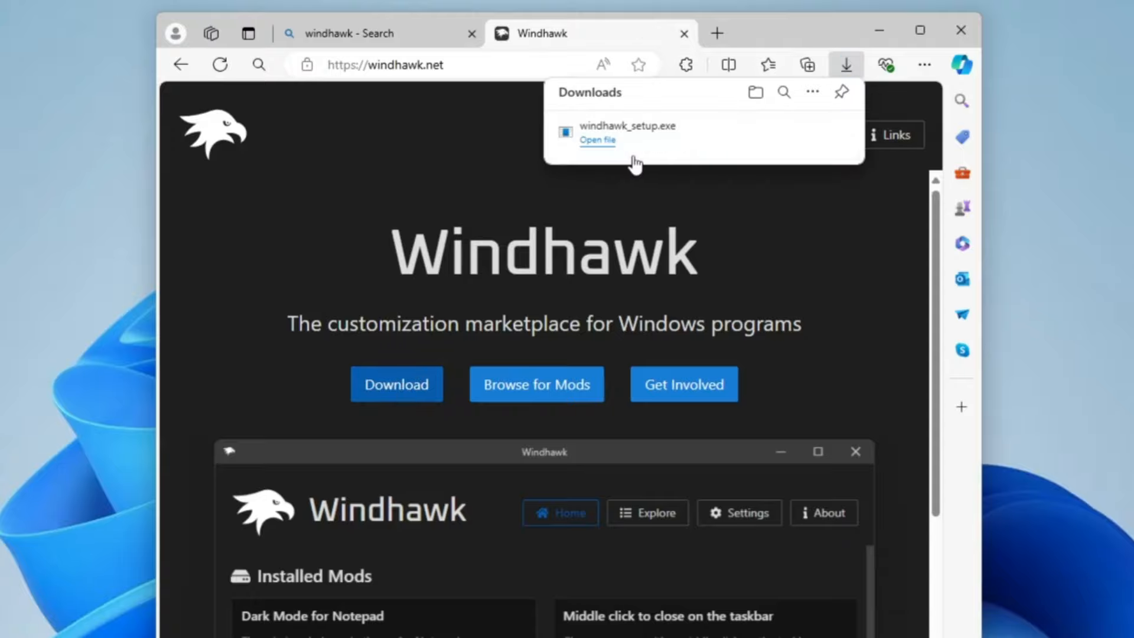
pyautogui.click(633, 141)
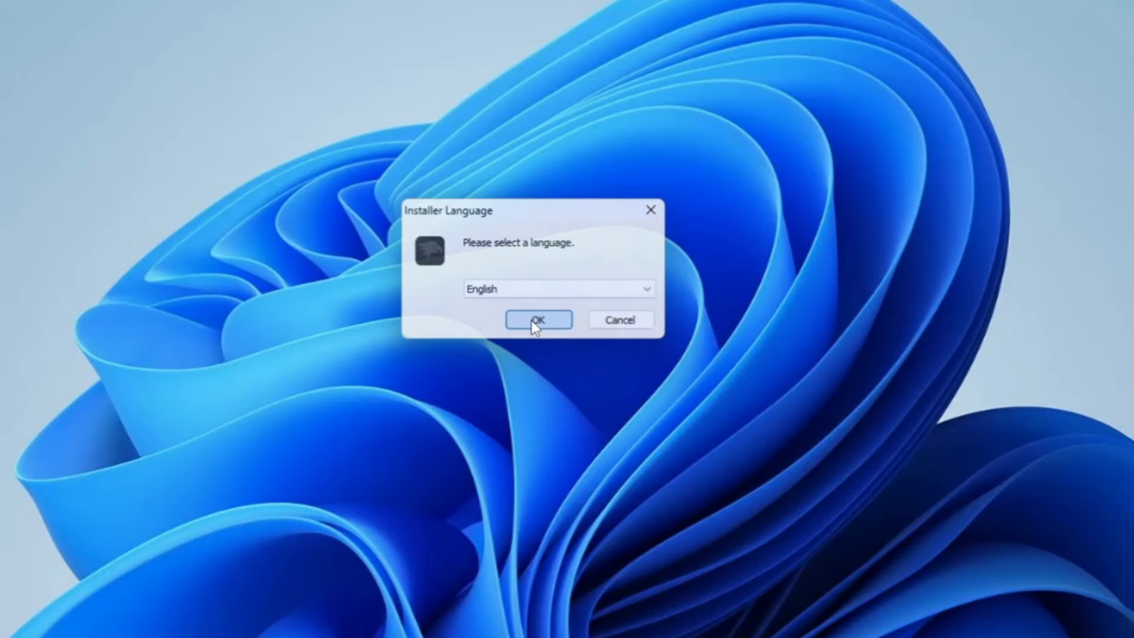
pyautogui.click(533, 319)
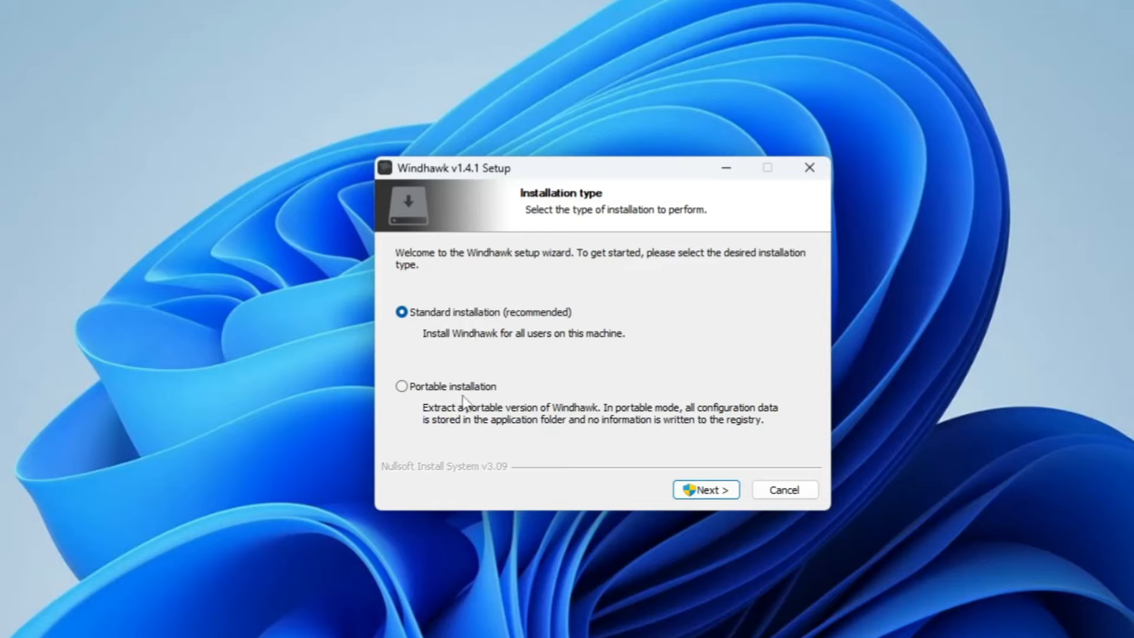
# Run the standard installation into C:\Program Files\Windhawk and finish setup with Run Windhawk enabled.
pyautogui.click(705, 497)
pyautogui.click(540, 502)
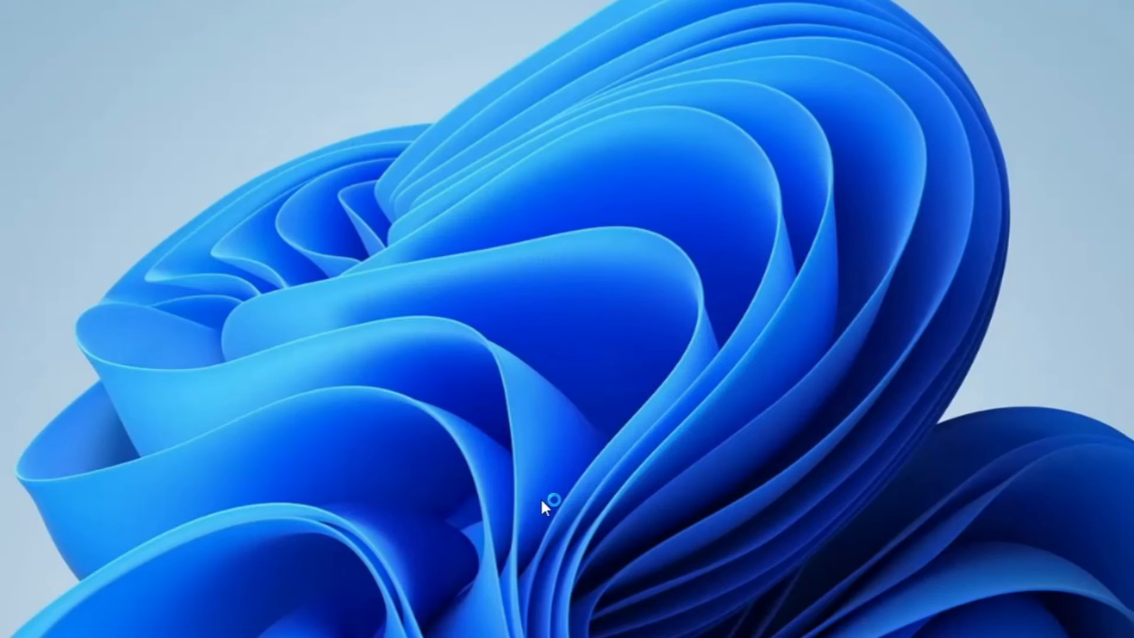
pyautogui.click(730, 493)
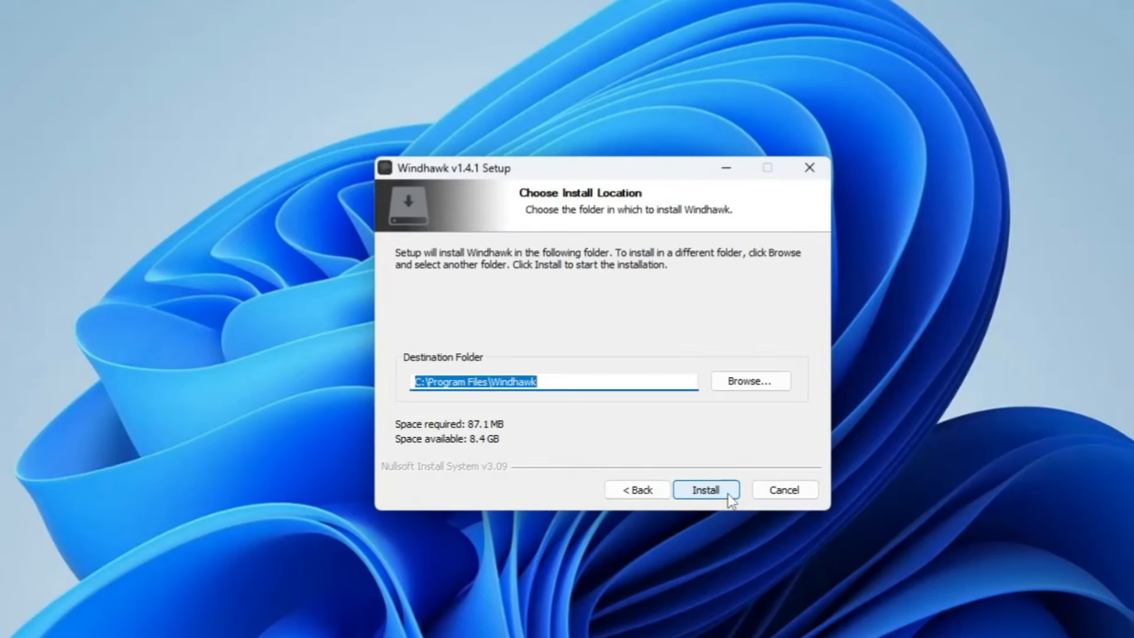
pyautogui.click(728, 495)
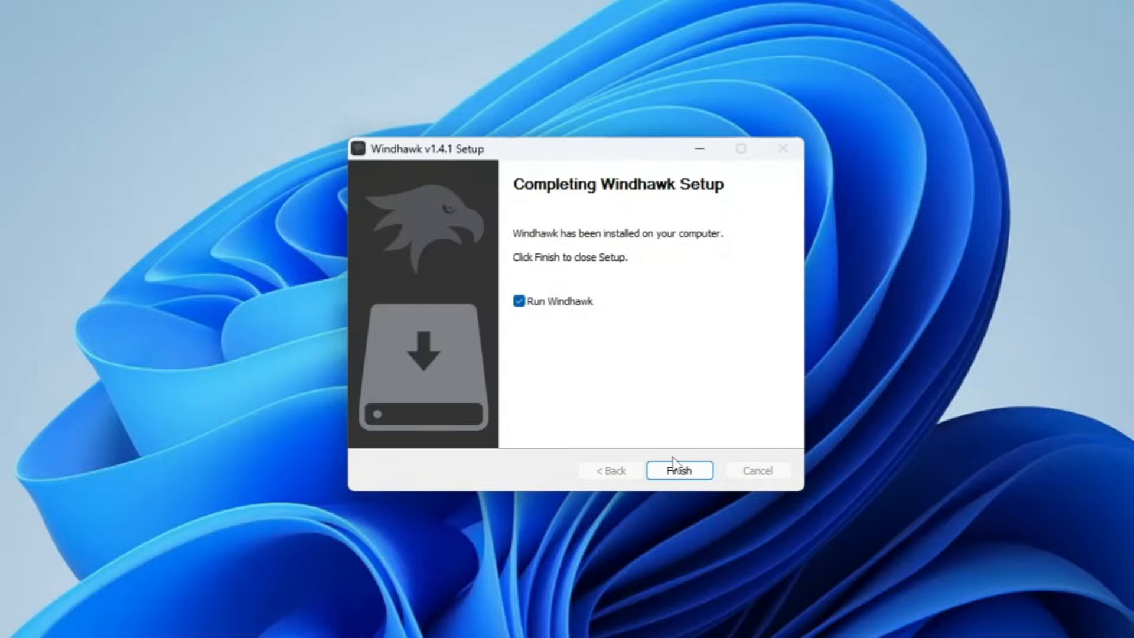
pyautogui.click(679, 471)
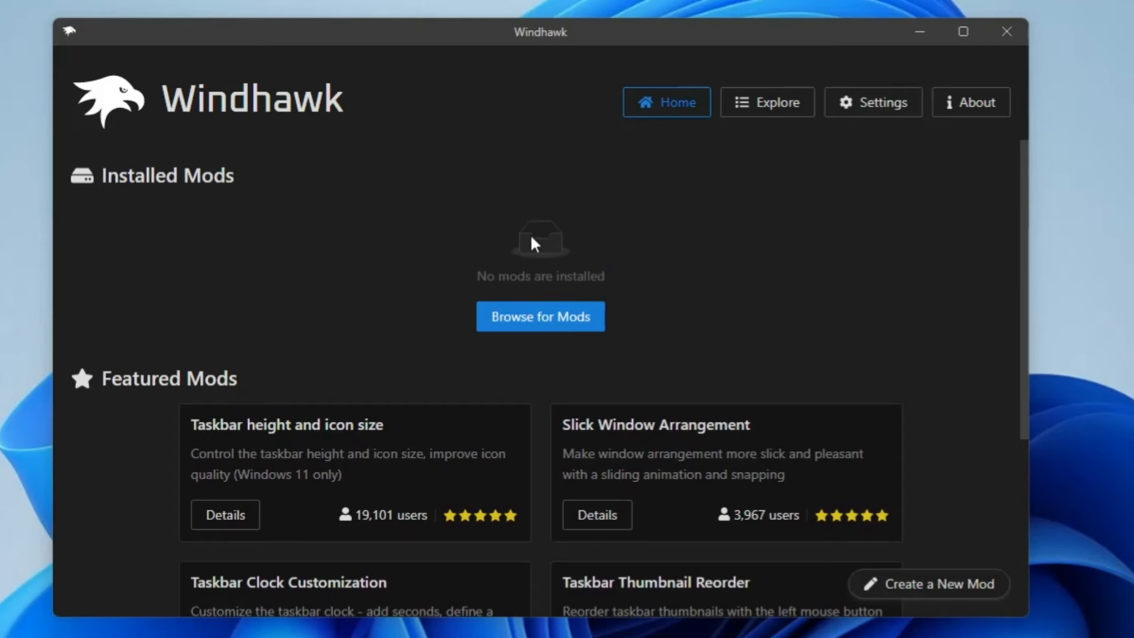
# Review the details of the Taskbar height and icon size mod and install it, accepting the risk.
pyautogui.scroll(-3, 545, 321)
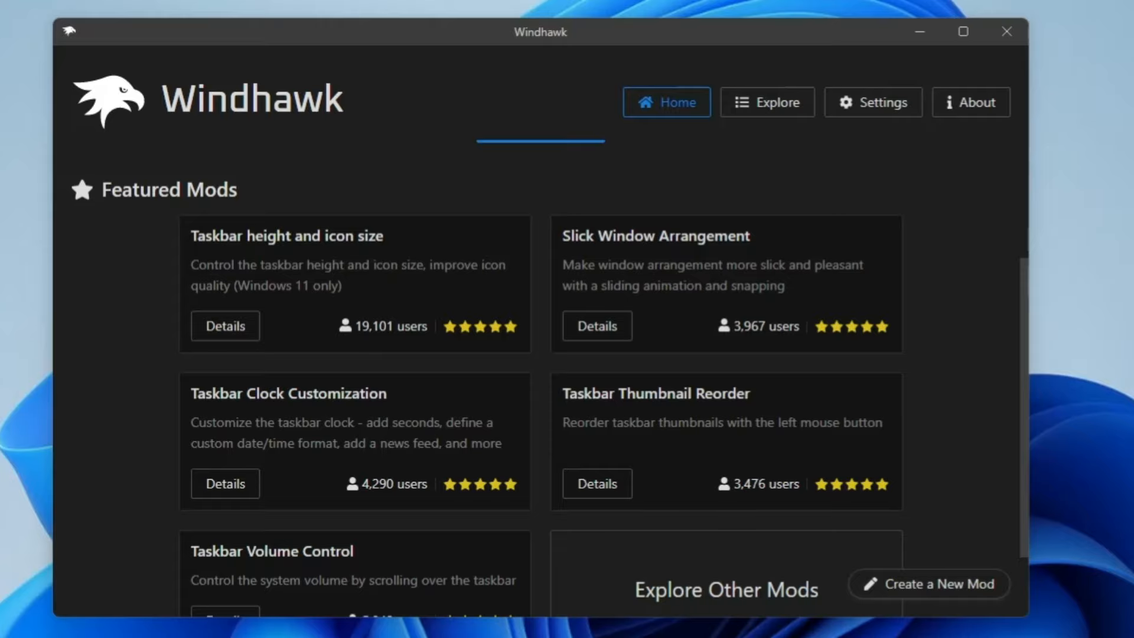
pyautogui.click(235, 331)
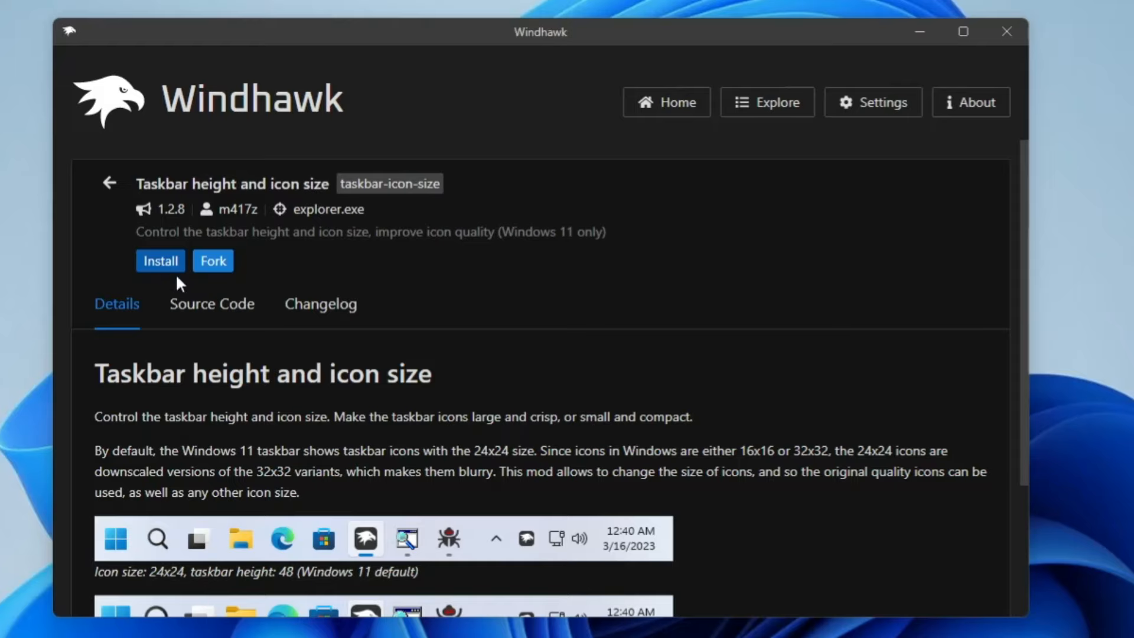
pyautogui.scroll(-3, 263, 363)
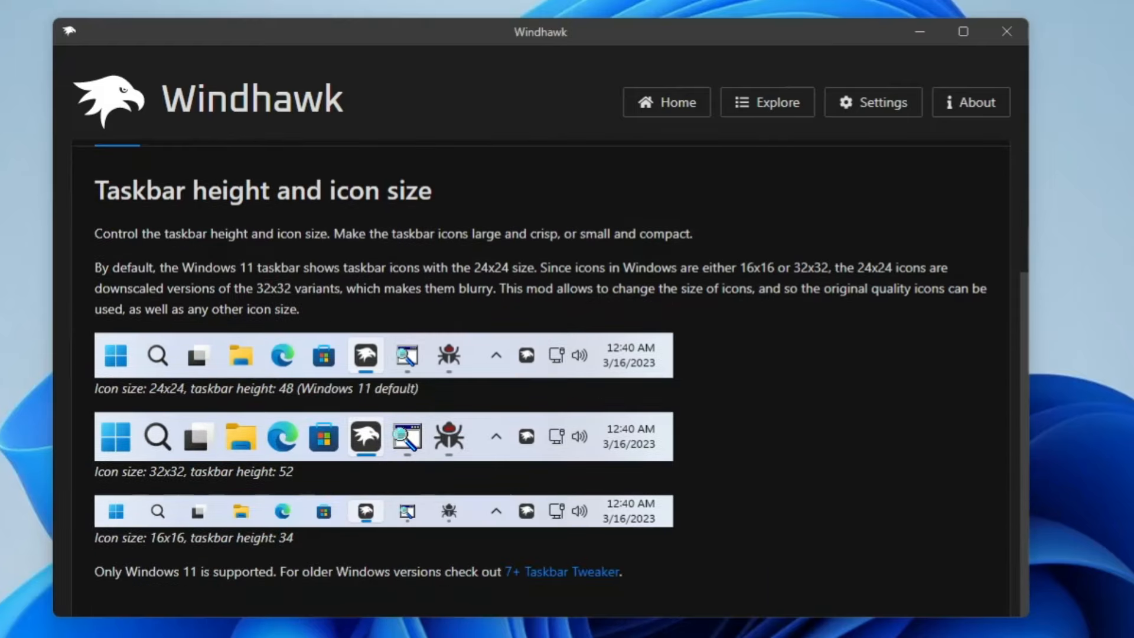
pyautogui.scroll(2, 225, 334)
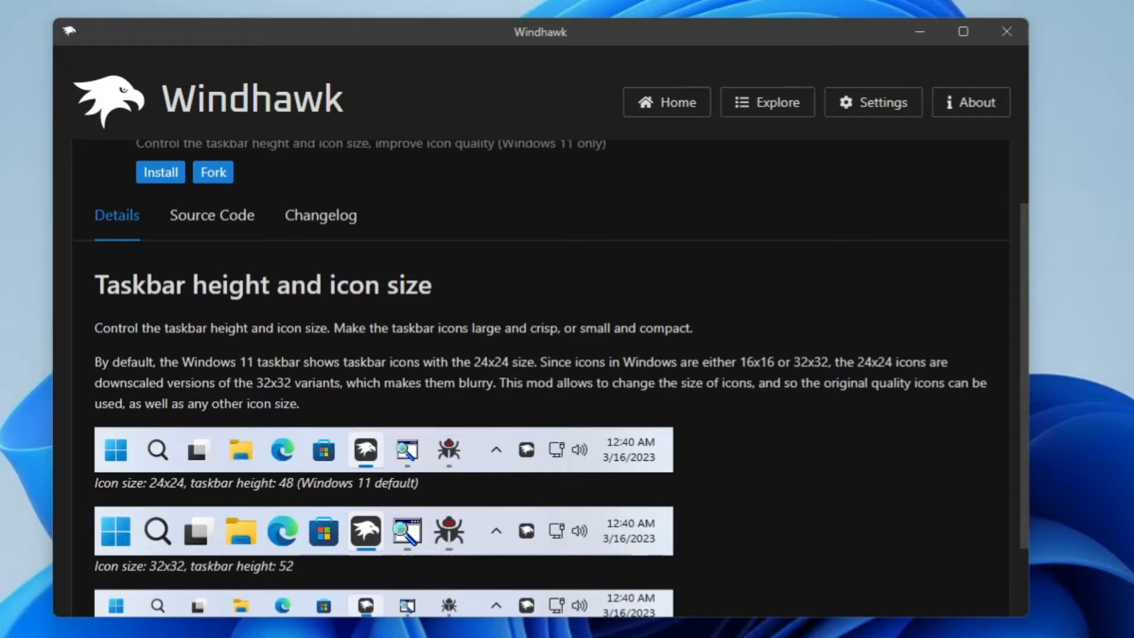
pyautogui.scroll(2, 258, 255)
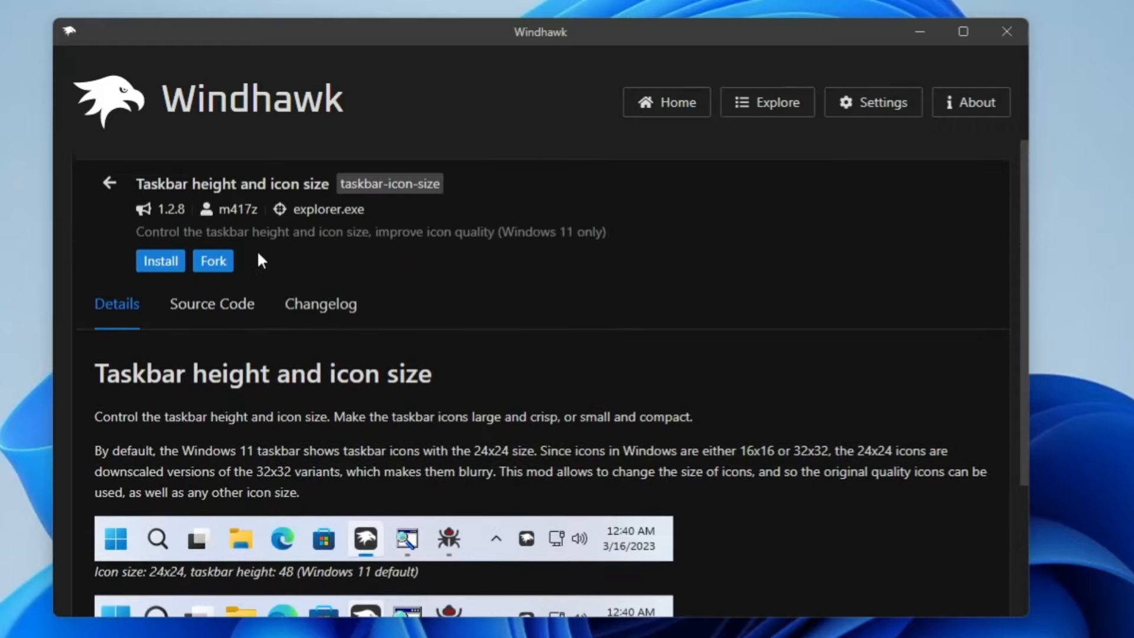
pyautogui.click(177, 263)
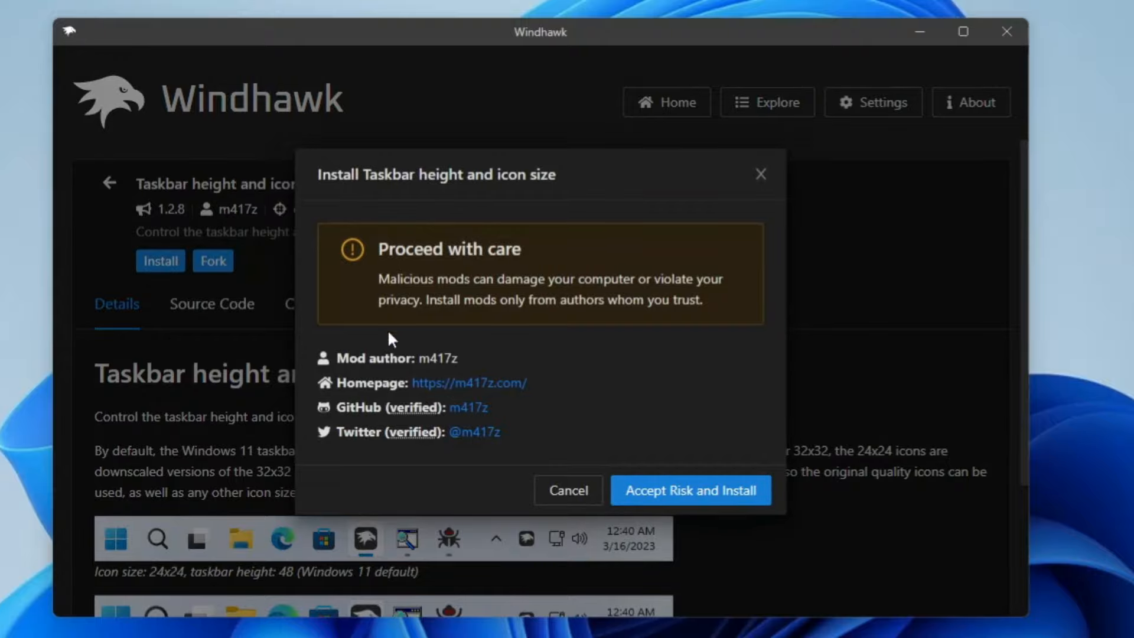
pyautogui.click(711, 493)
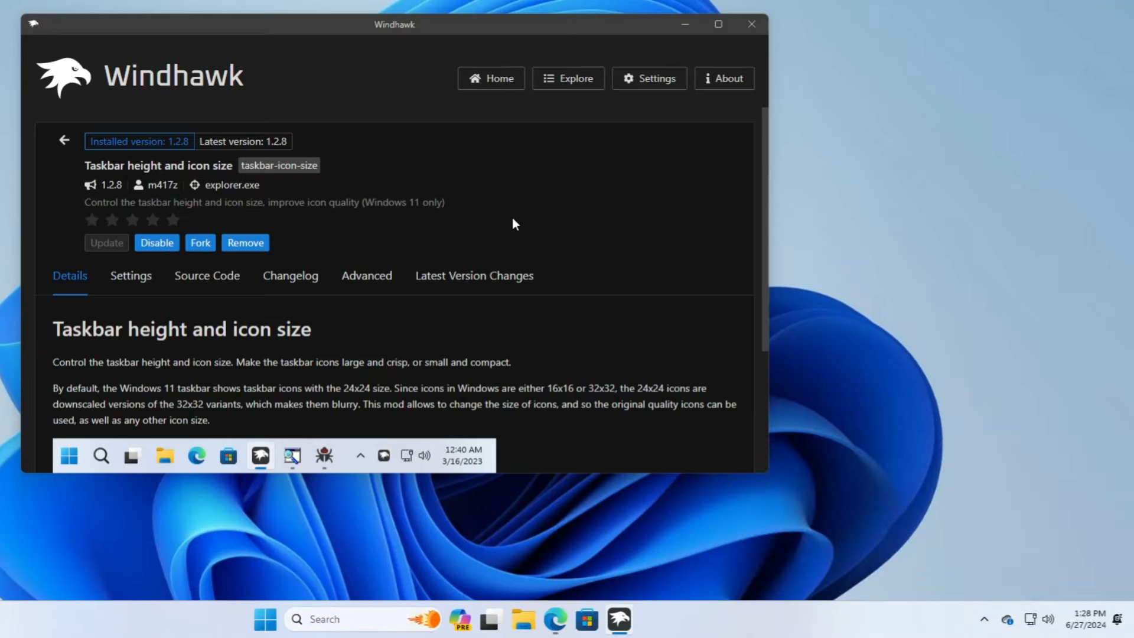
# Open the settings of the installed Taskbar height and icon size mod.
pyautogui.moveTo(469, 31); pyautogui.dragTo(599, 38)
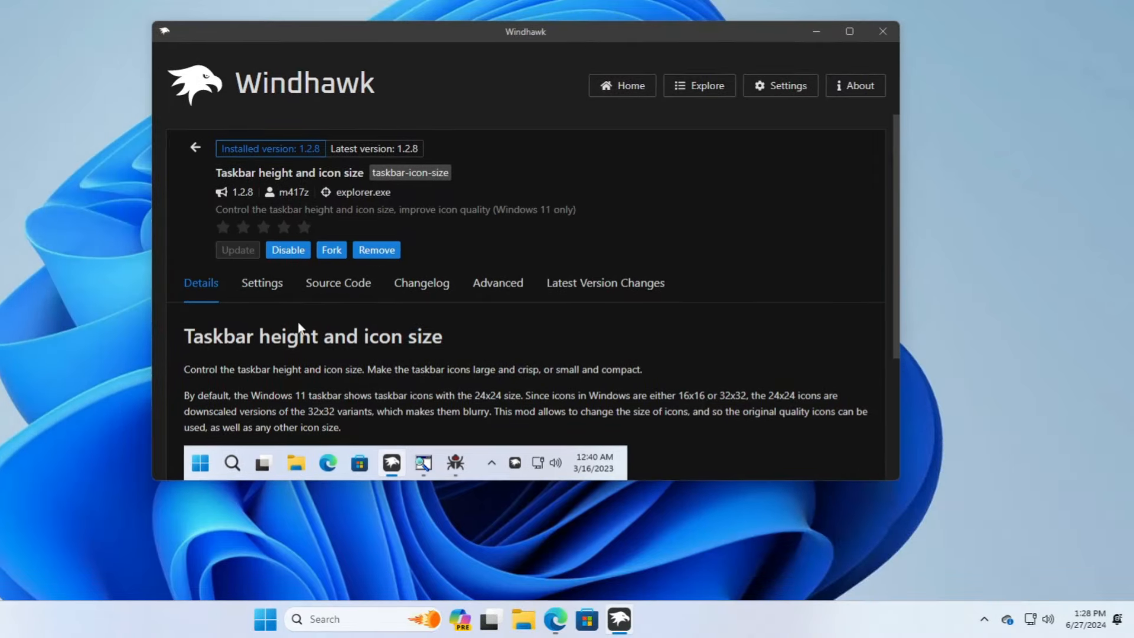
pyautogui.click(267, 291)
pyautogui.scroll(-2, 302, 299)
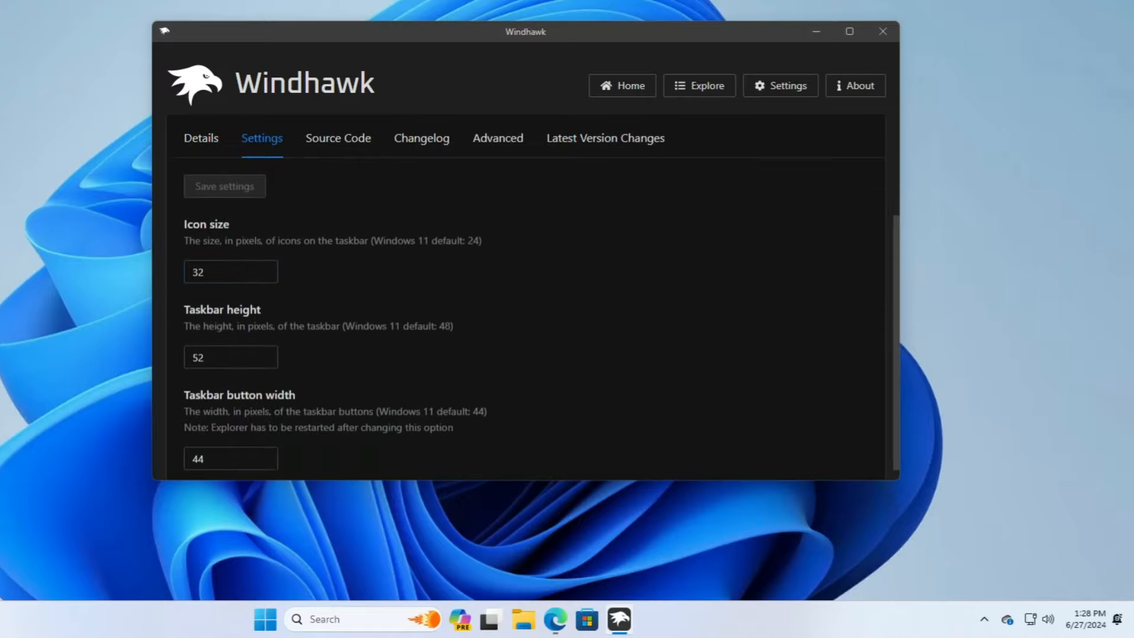
pyautogui.scroll(-1, 215, 291)
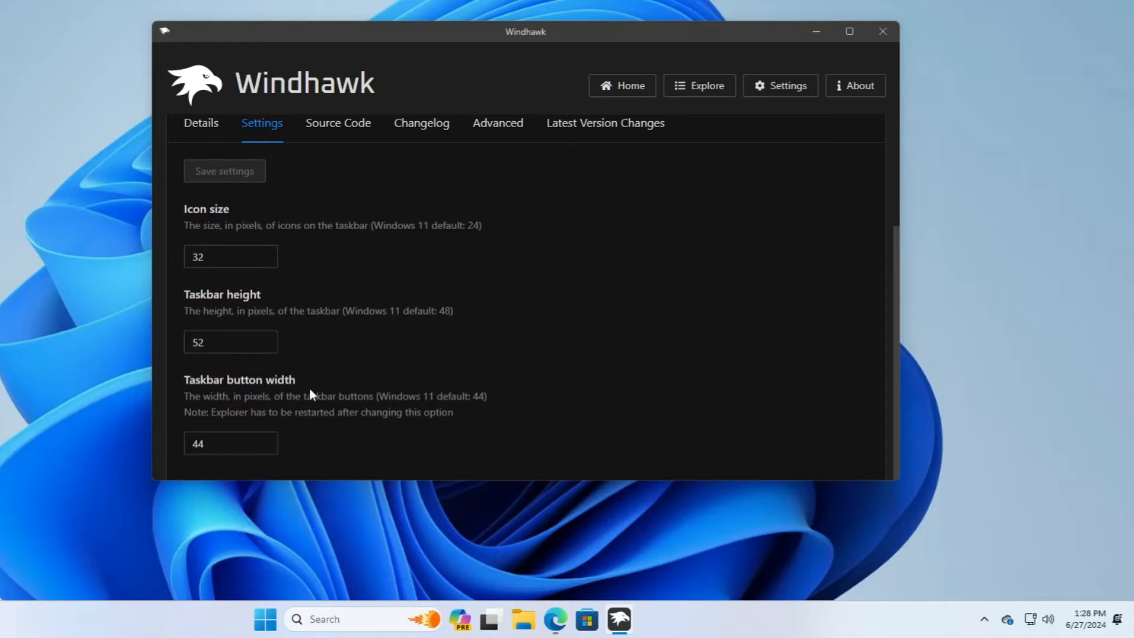
# Set the mod's icon size to 40 pixels and save the settings.
pyautogui.click(270, 253)
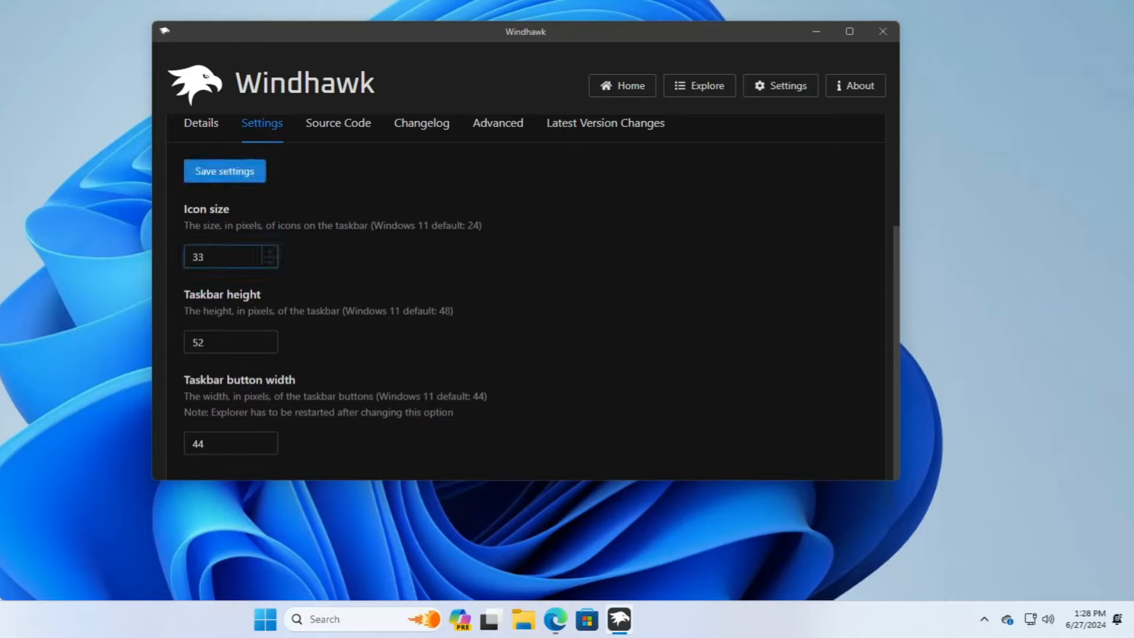
pyautogui.press('Delete')
pyautogui.press('Delete')
pyautogui.write('40')
pyautogui.click(233, 171)
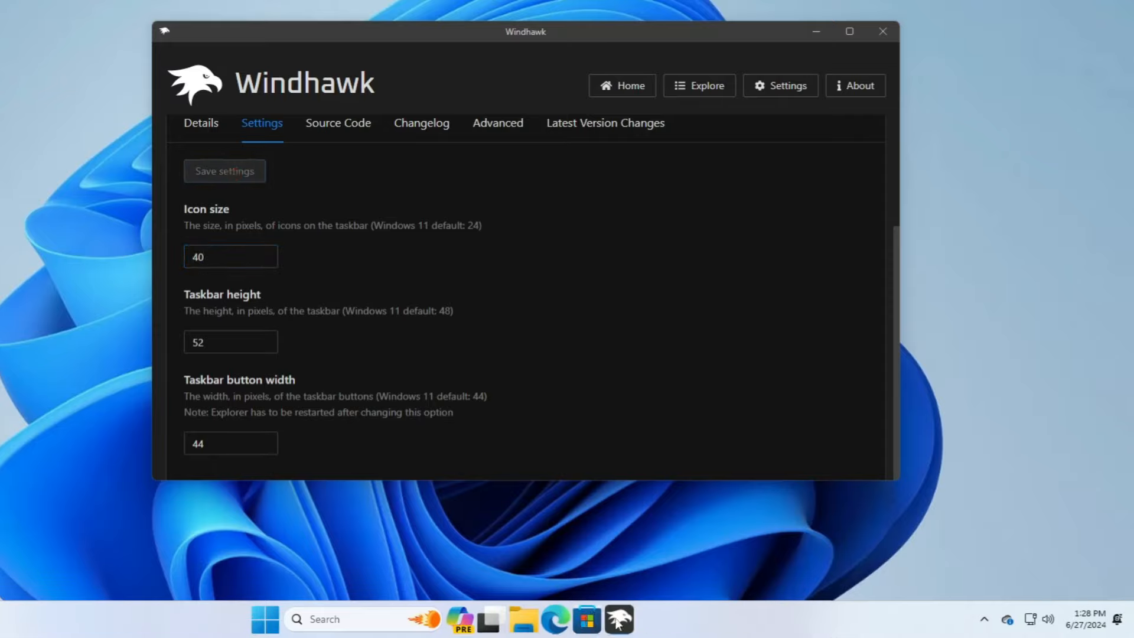
# Set the taskbar icon size to 28 pixels and save the settings.
pyautogui.moveTo(206, 257); pyautogui.dragTo(171, 264)
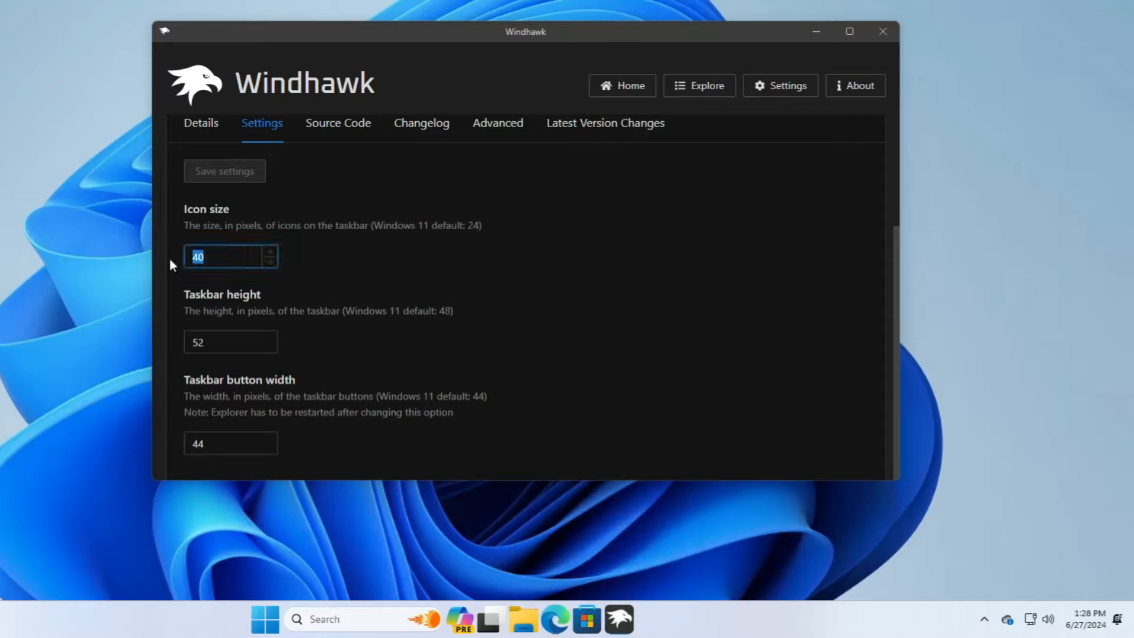
pyautogui.write('28')
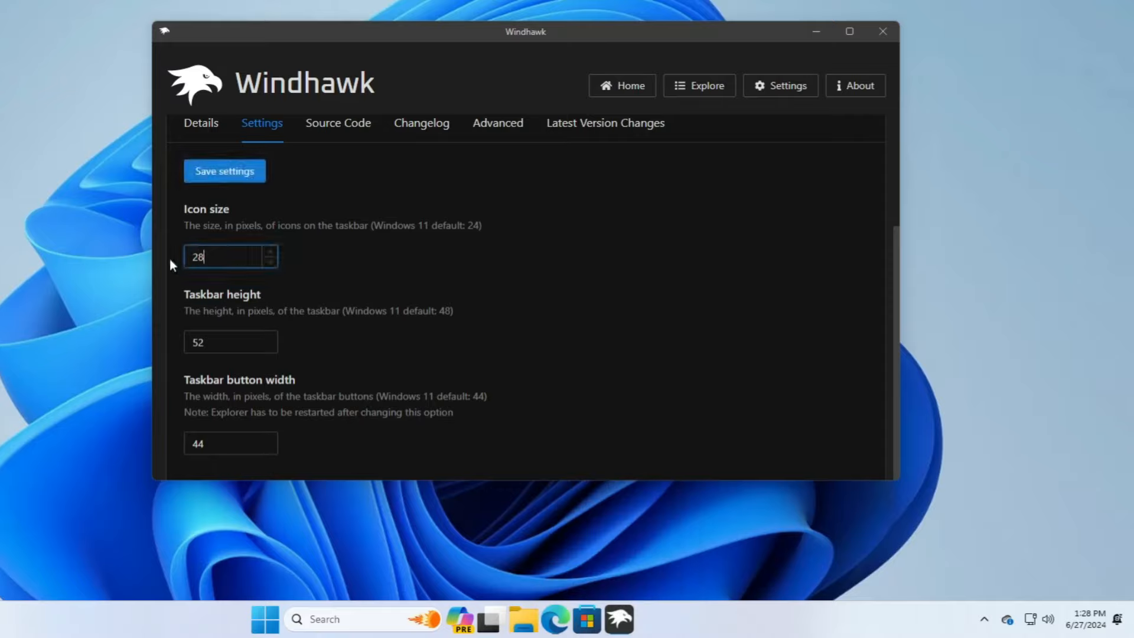
pyautogui.click(242, 173)
pyautogui.moveTo(612, 624)
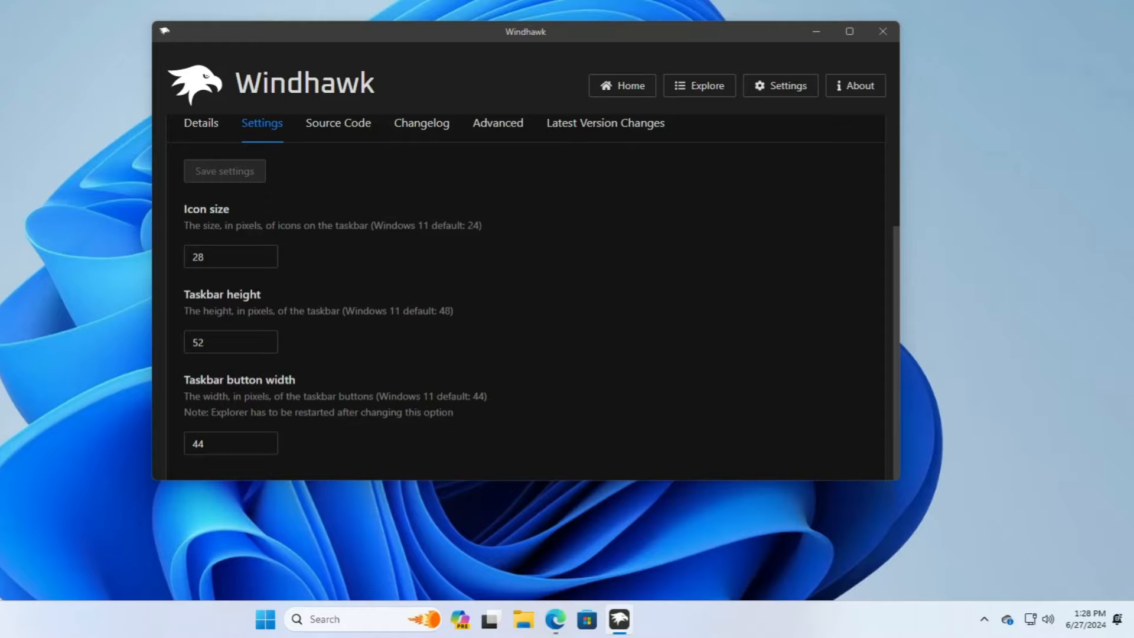
# Set the taskbar height to 62 pixels and save the settings.
pyautogui.moveTo(205, 342); pyautogui.dragTo(176, 343)
pyautogui.write('62')
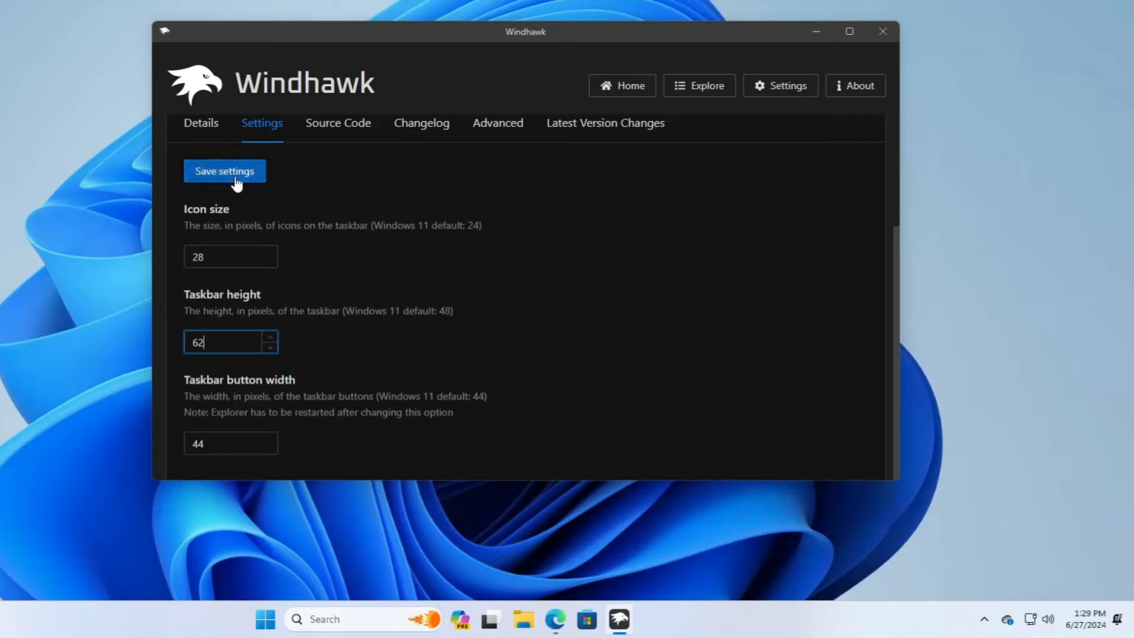
pyautogui.click(235, 176)
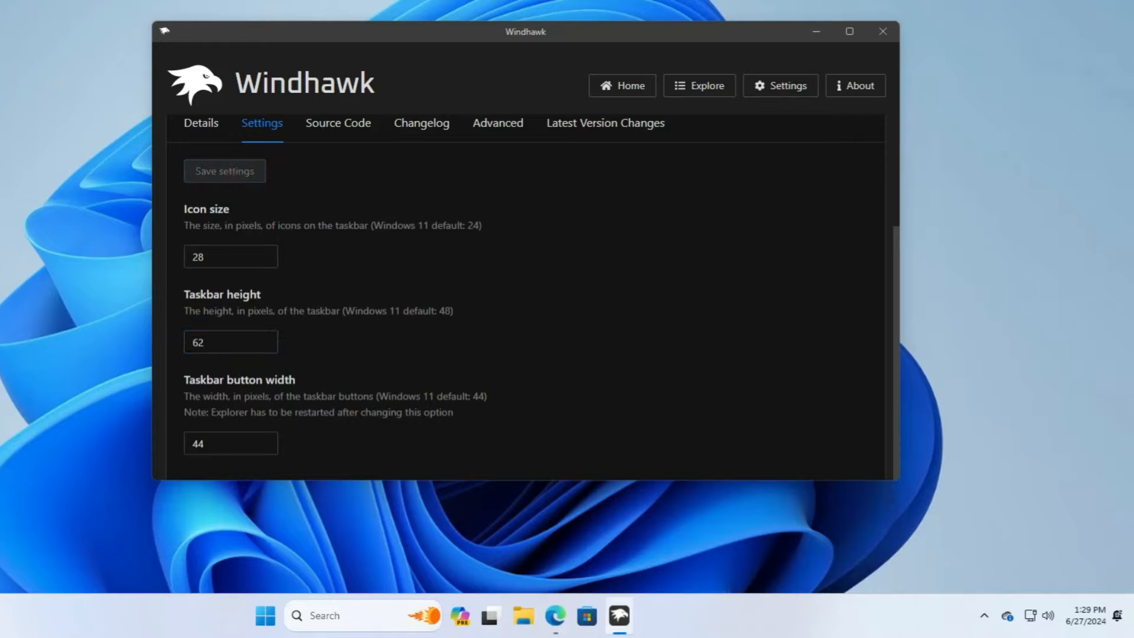
# Set the taskbar height to 50 pixels and save the settings.
pyautogui.moveTo(207, 341); pyautogui.dragTo(165, 337)
pyautogui.press('BackSpace')
pyautogui.write('50')
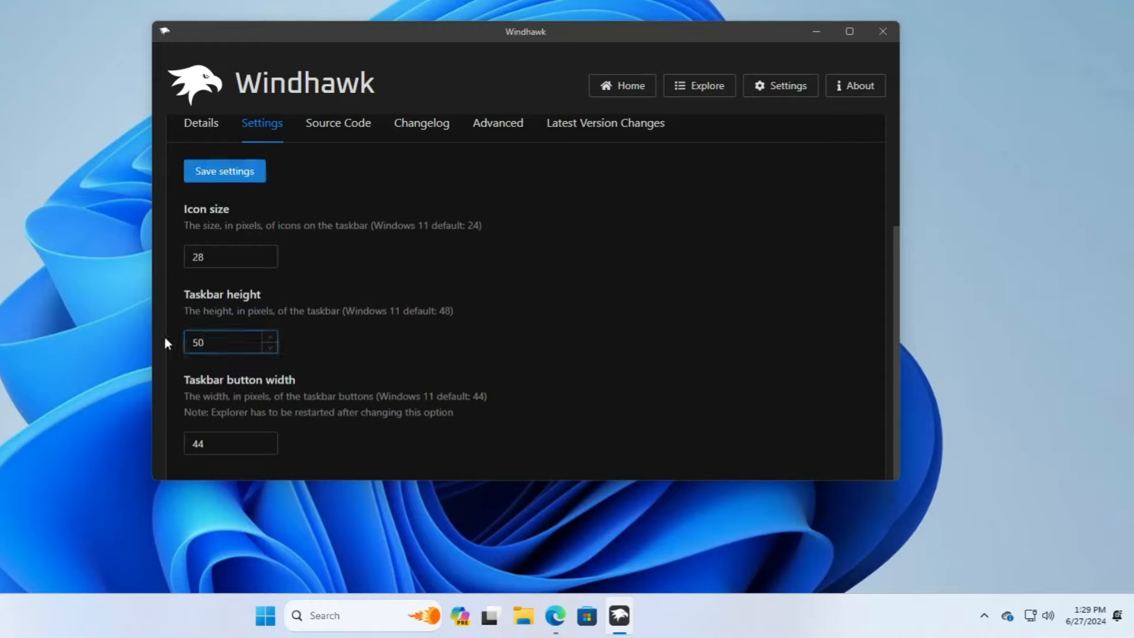
pyautogui.click(226, 169)
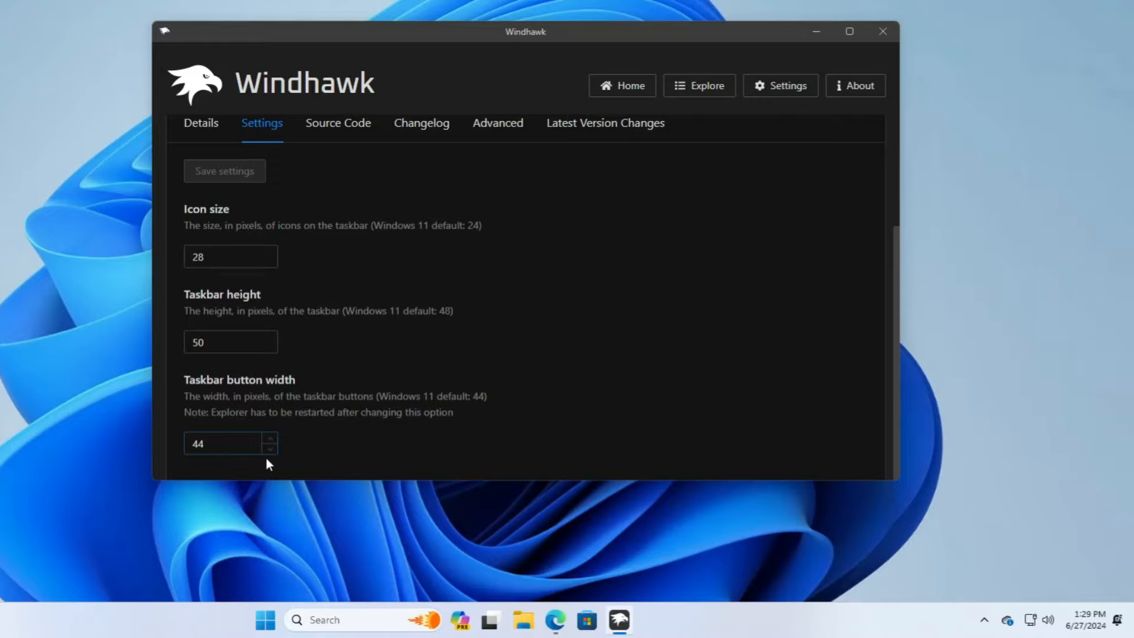
# Leave the Taskbar height and icon size mod's page and return to the overview of installed mods.
pyautogui.scroll(2, 324, 364)
pyautogui.scroll(-2, 306, 327)
pyautogui.scroll(3, 292, 301)
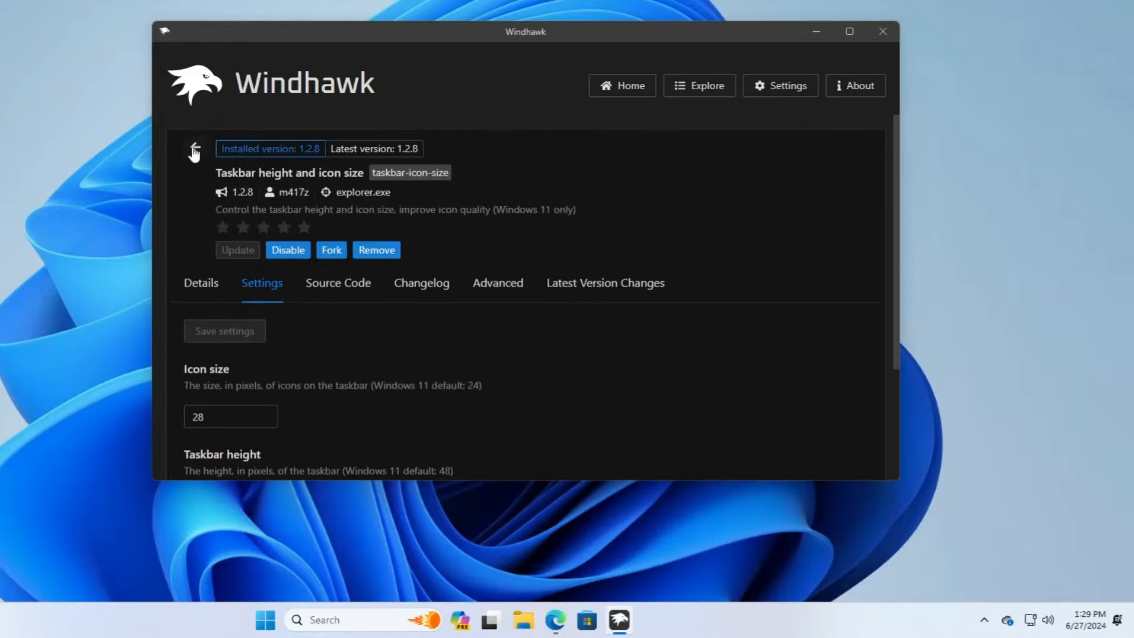
pyautogui.click(195, 149)
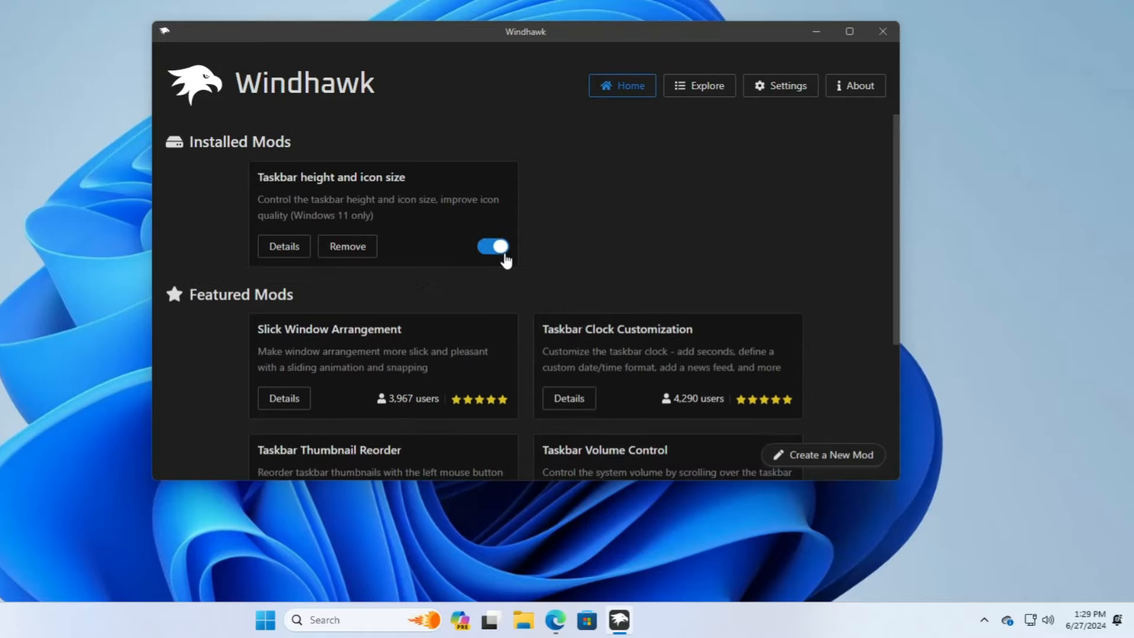
# Turn off the Taskbar height and icon size mod and install the Taskbar Clock Customization mod from the featured mods.
pyautogui.click(504, 255)
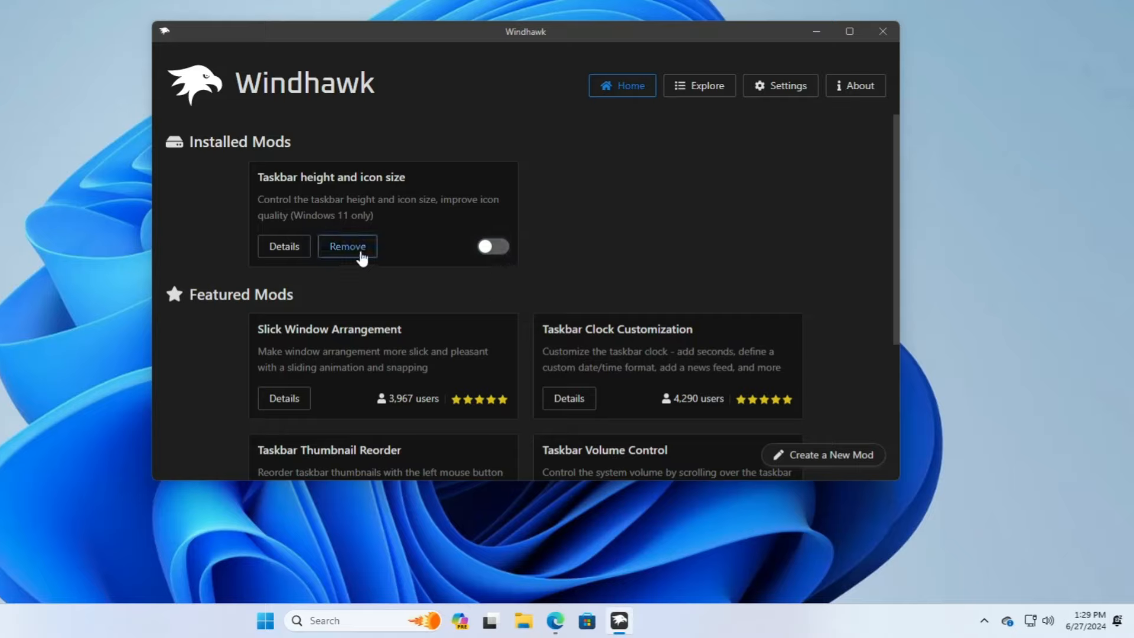
pyautogui.scroll(-3, 354, 251)
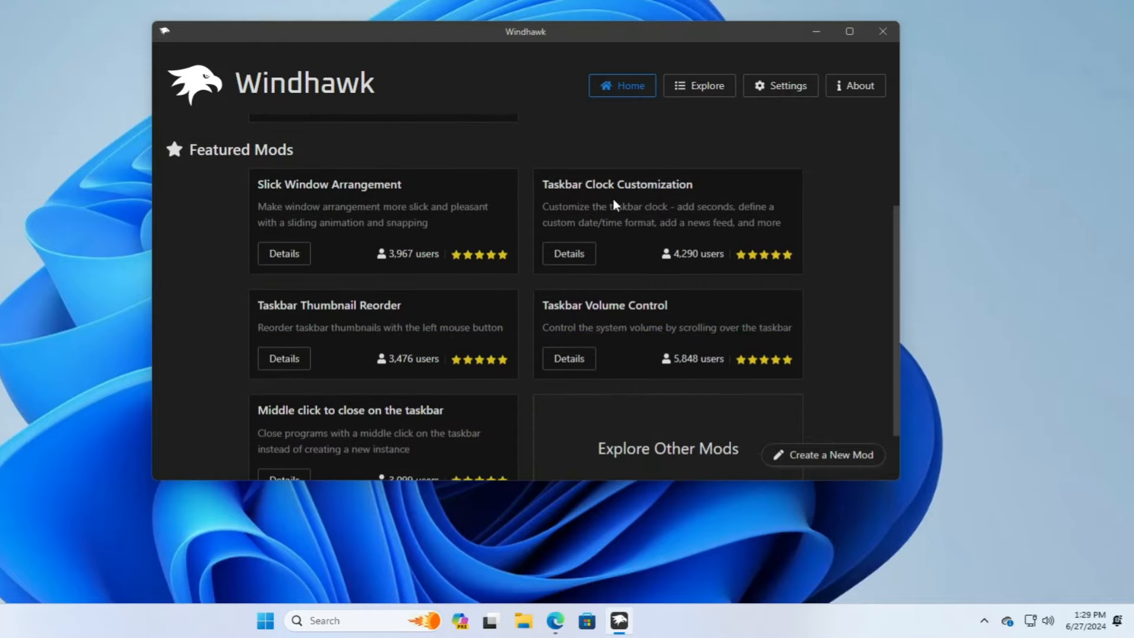
pyautogui.click(569, 263)
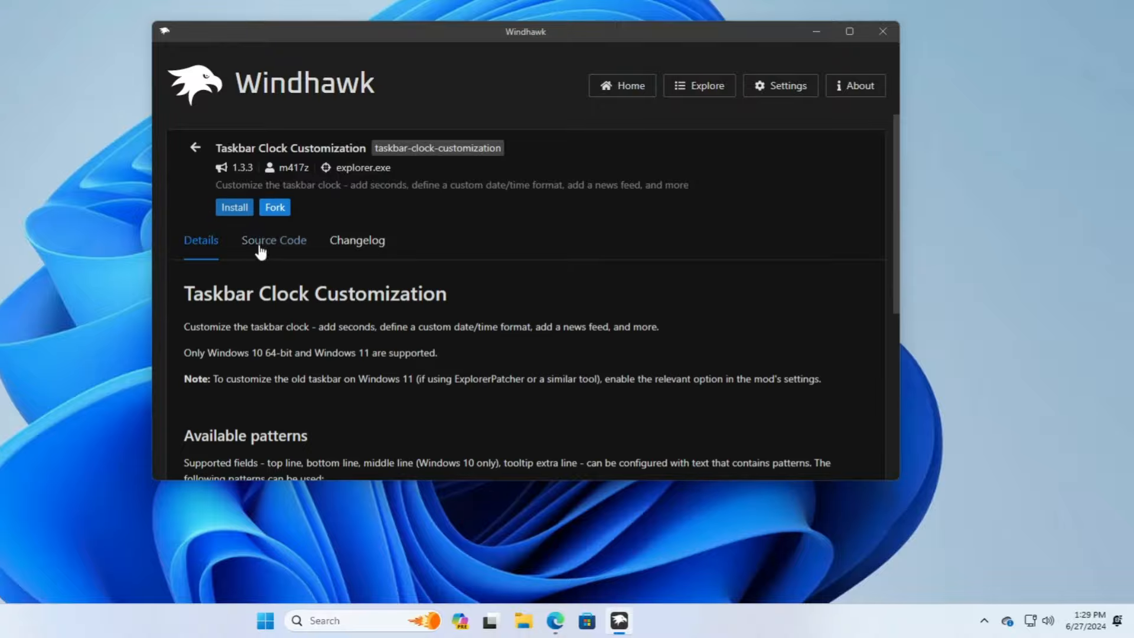
pyautogui.click(239, 212)
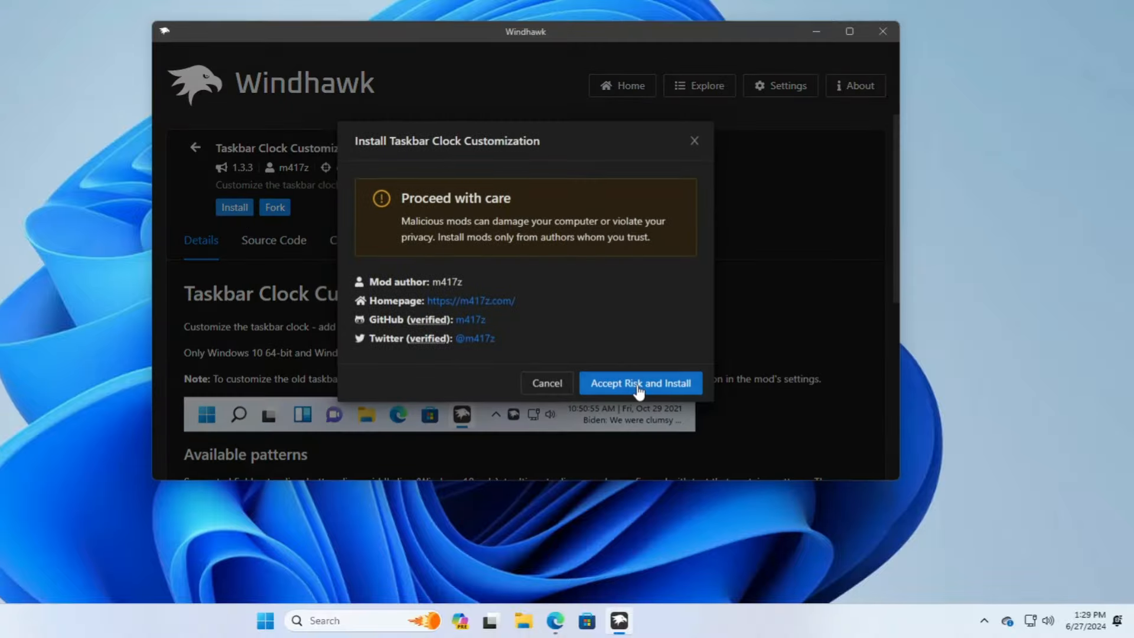
pyautogui.click(638, 385)
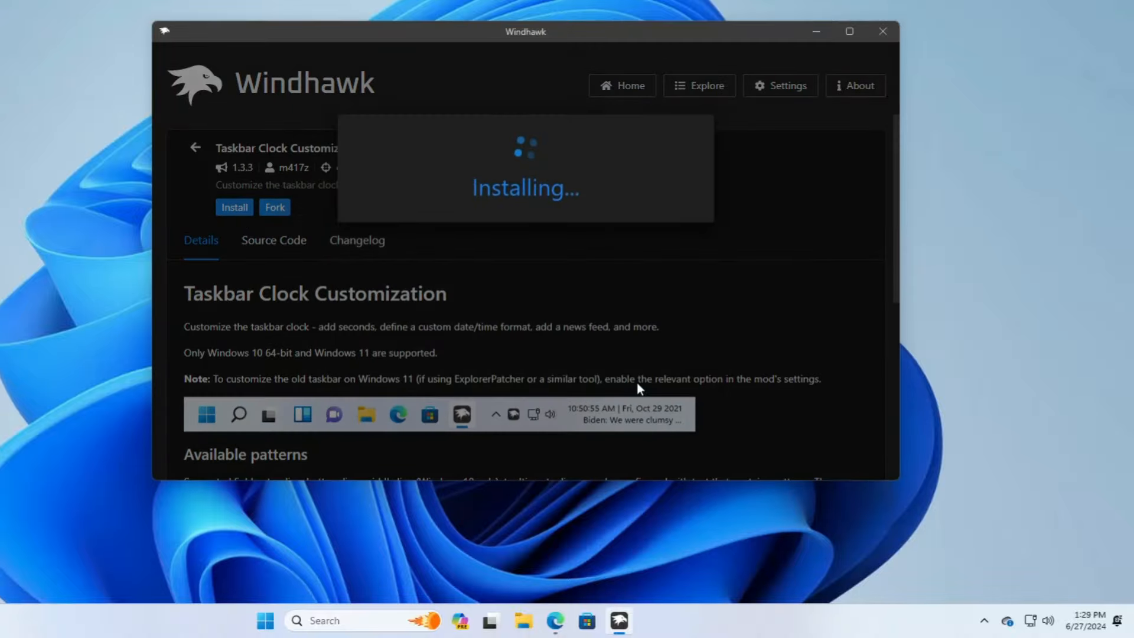
pyautogui.scroll(-1, 504, 329)
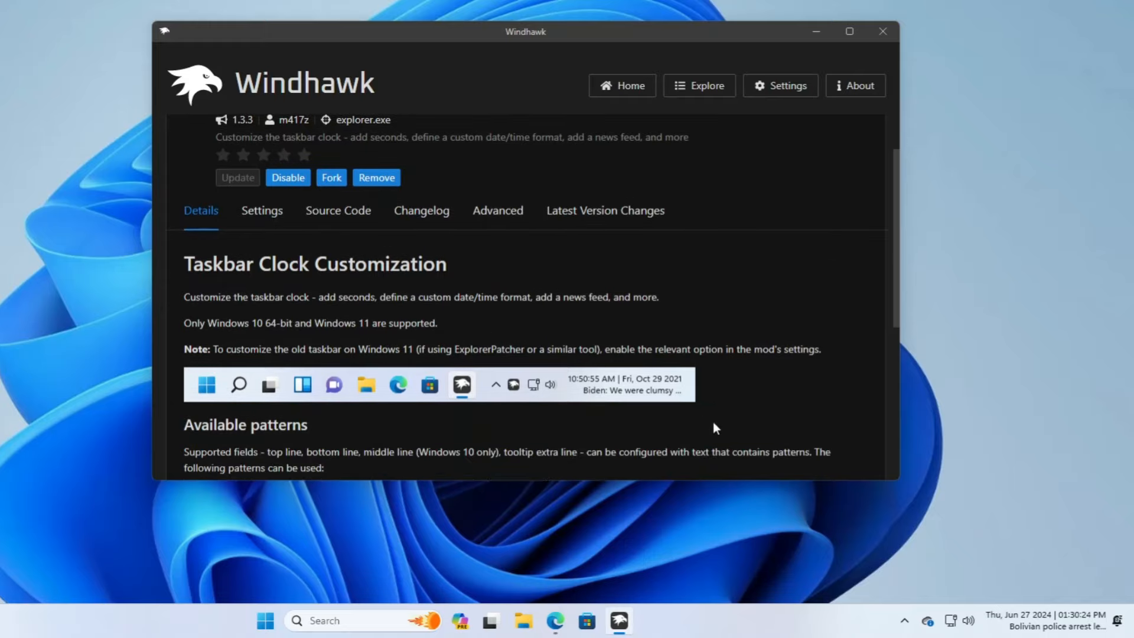
pyautogui.moveTo(1016, 630)
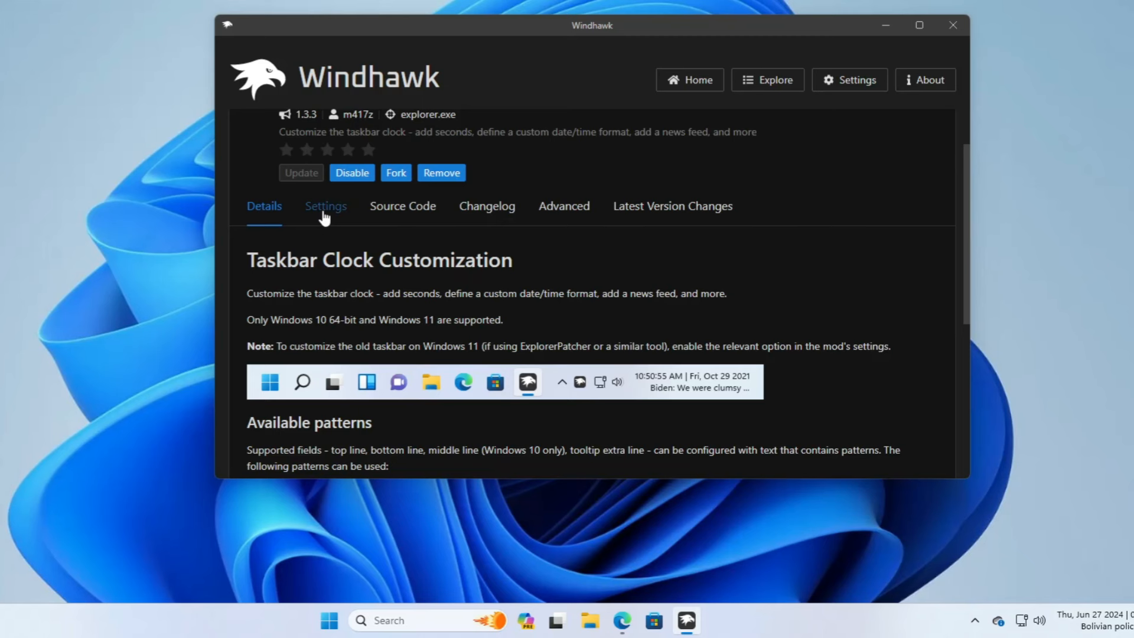
# Examine the Taskbar Clock Customization mod's settings, including seconds display, time and date formats and text lines, without saving any changes.
pyautogui.click(323, 213)
pyautogui.scroll(-2, 335, 334)
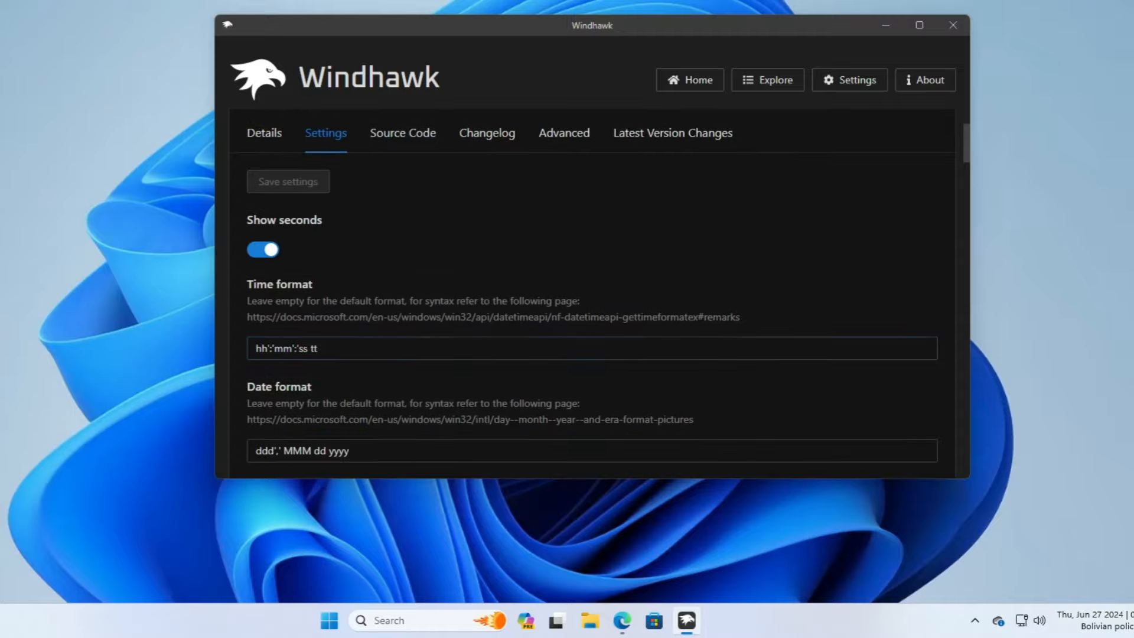
pyautogui.click(264, 253)
pyautogui.click(263, 250)
pyautogui.scroll(-2, 267, 257)
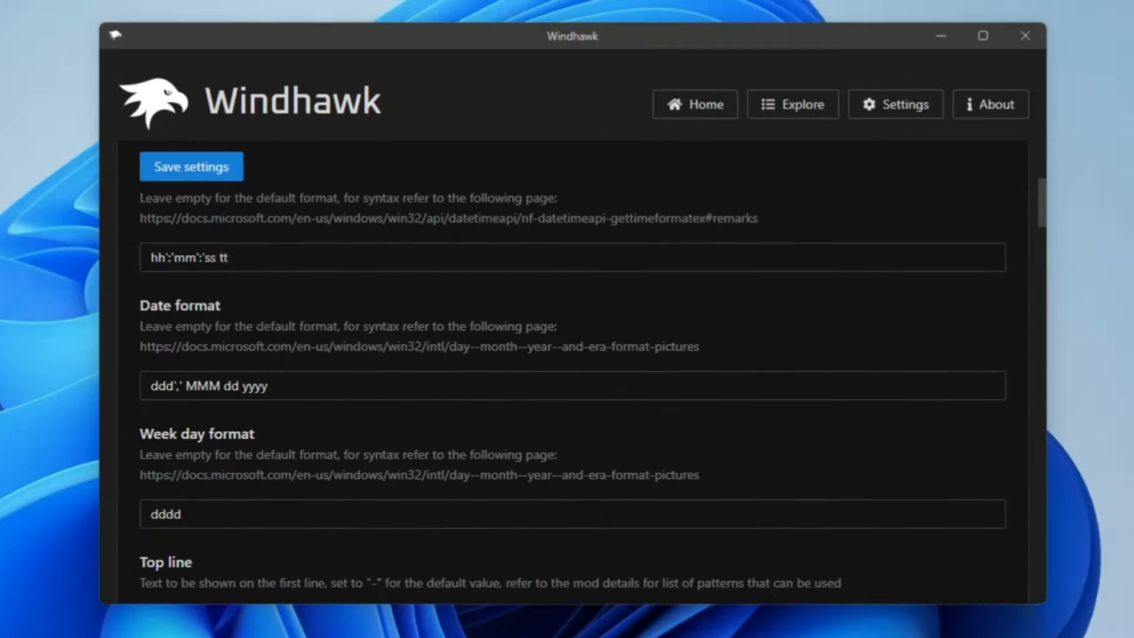
pyautogui.scroll(2, 267, 257)
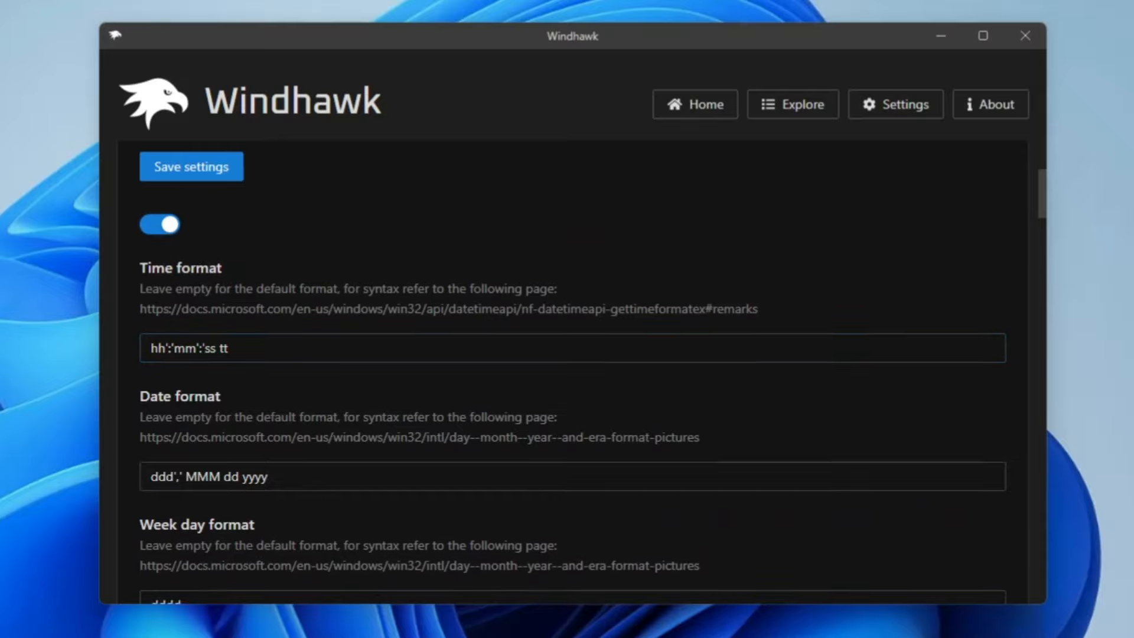
pyautogui.scroll(-3, 571, 384)
pyautogui.scroll(-3, 572, 384)
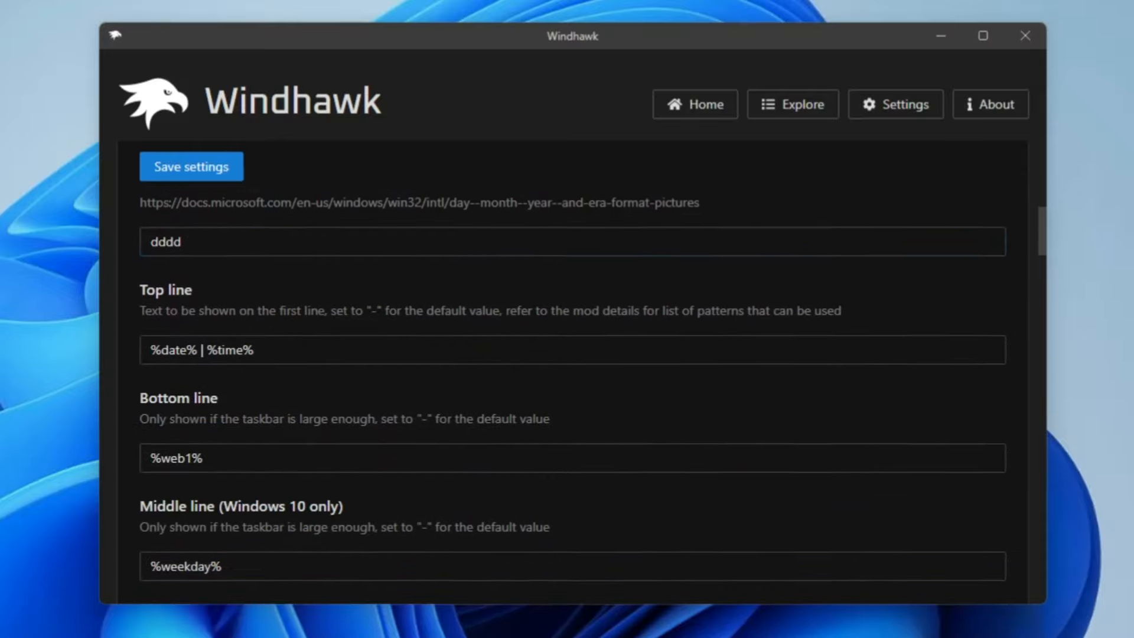
pyautogui.click(224, 443)
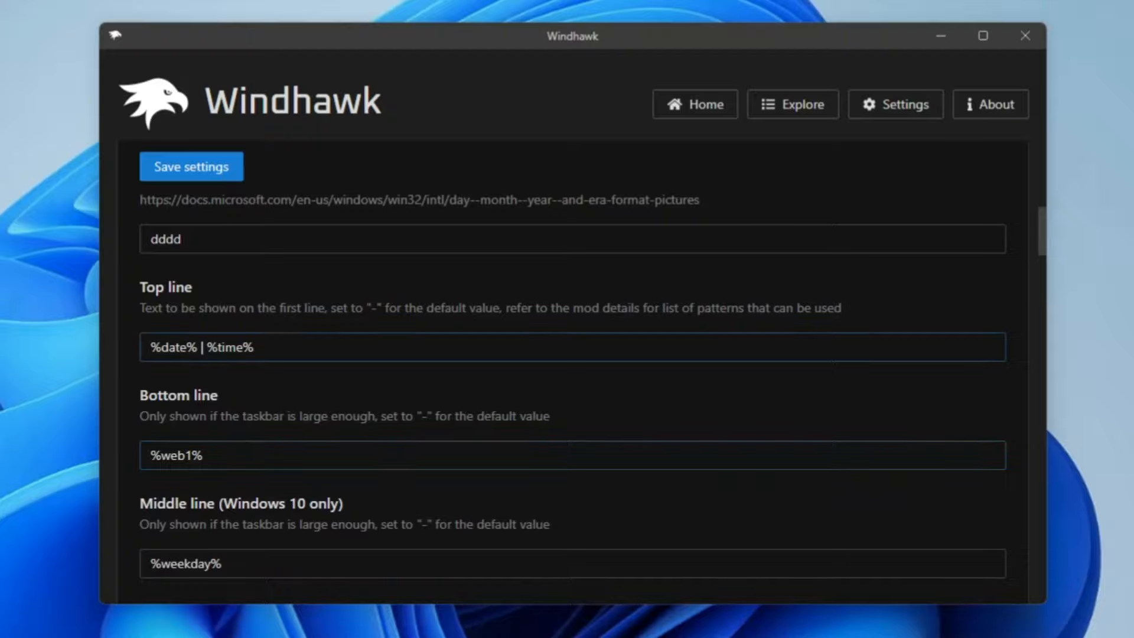
pyautogui.scroll(-3, 302, 369)
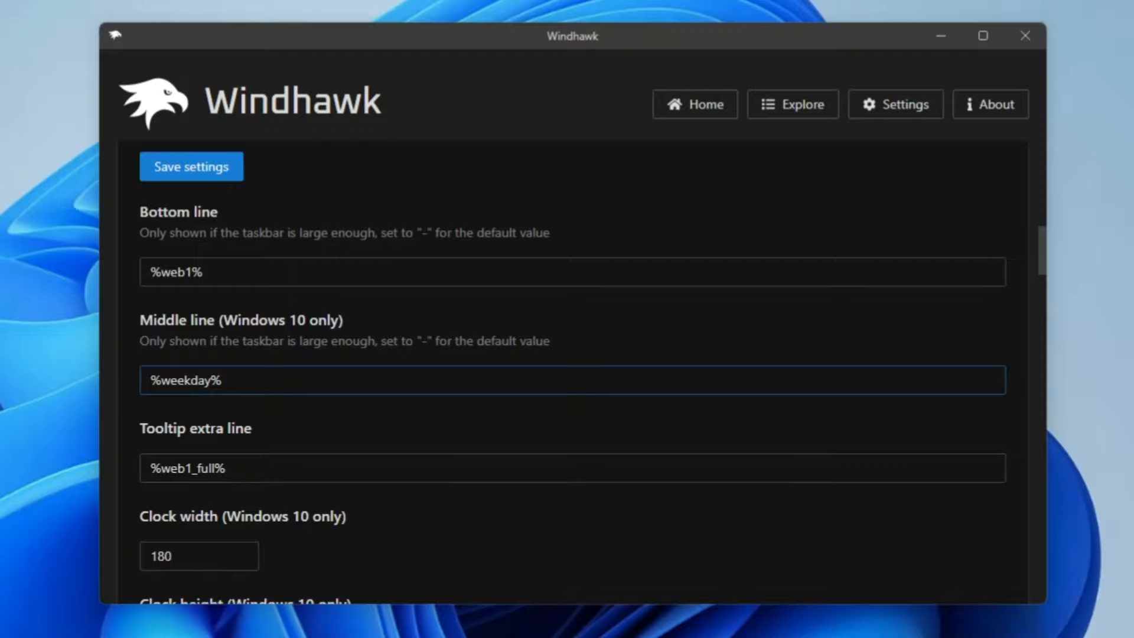
pyautogui.click(695, 104)
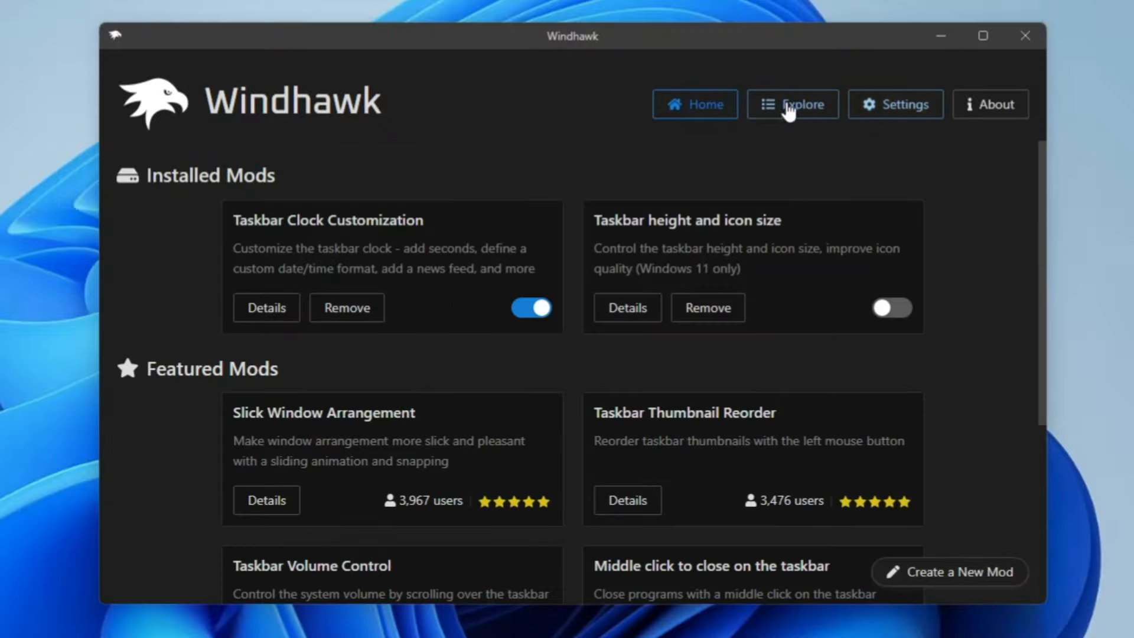
# Find the Windows 11 Start Menu Styler mod in the full mod list and install it, accepting the risk.
pyautogui.click(801, 115)
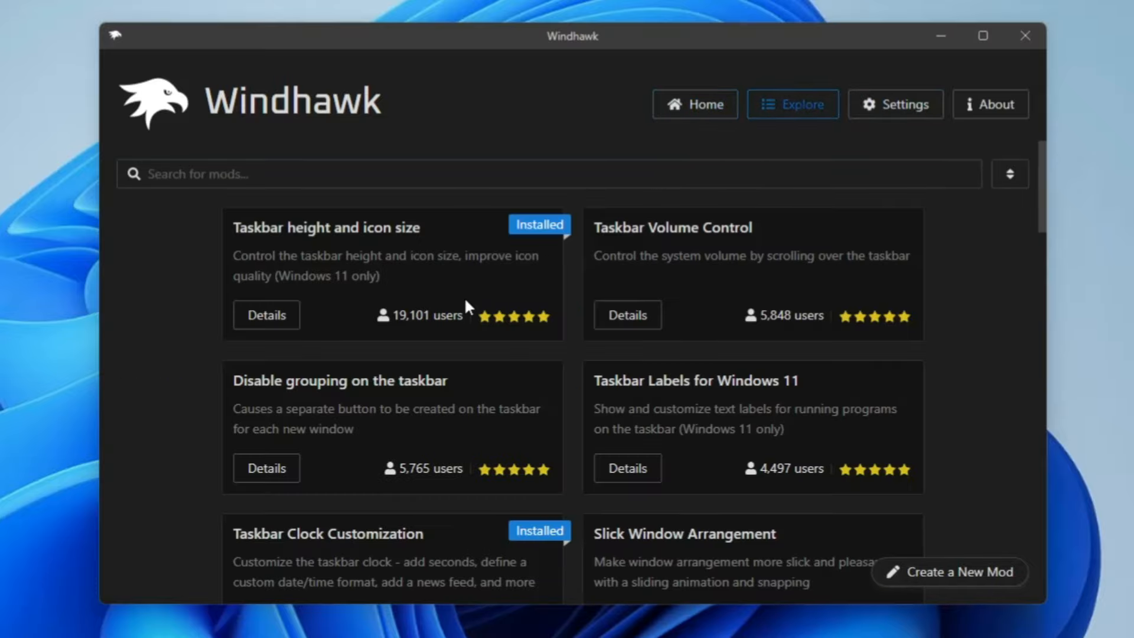
pyautogui.scroll(-5, 467, 319)
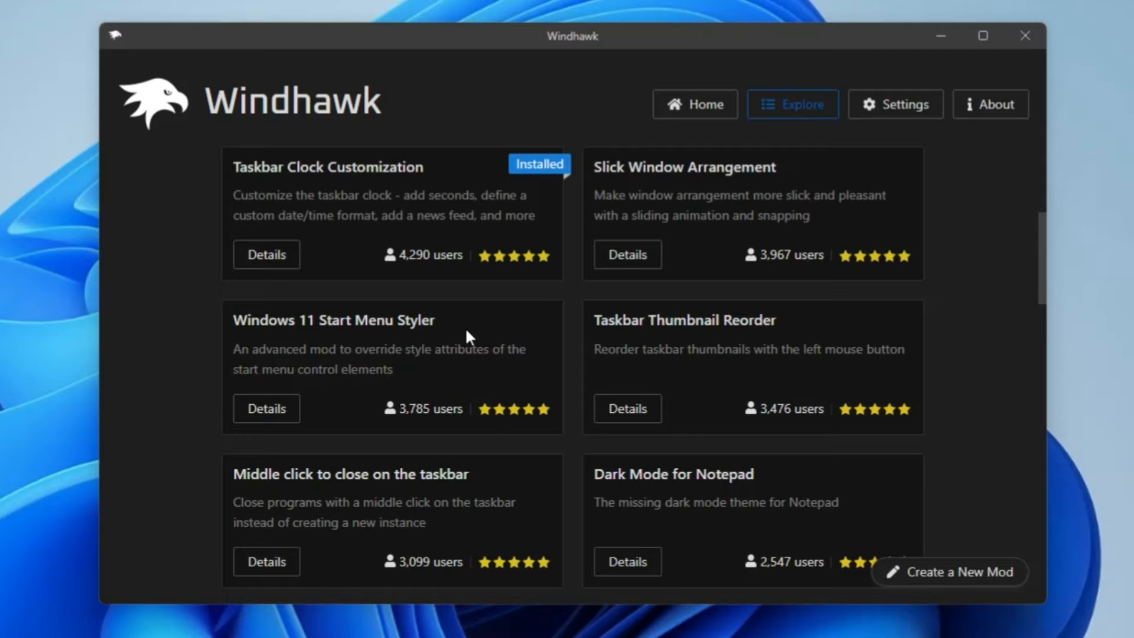
pyautogui.scroll(1, 467, 332)
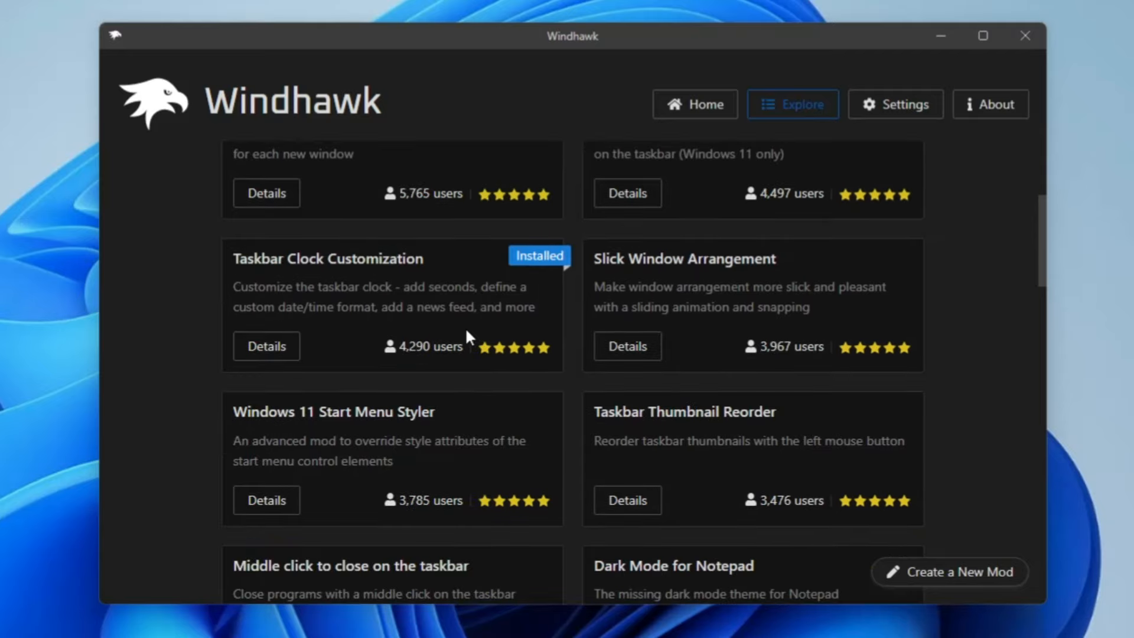
pyautogui.click(279, 500)
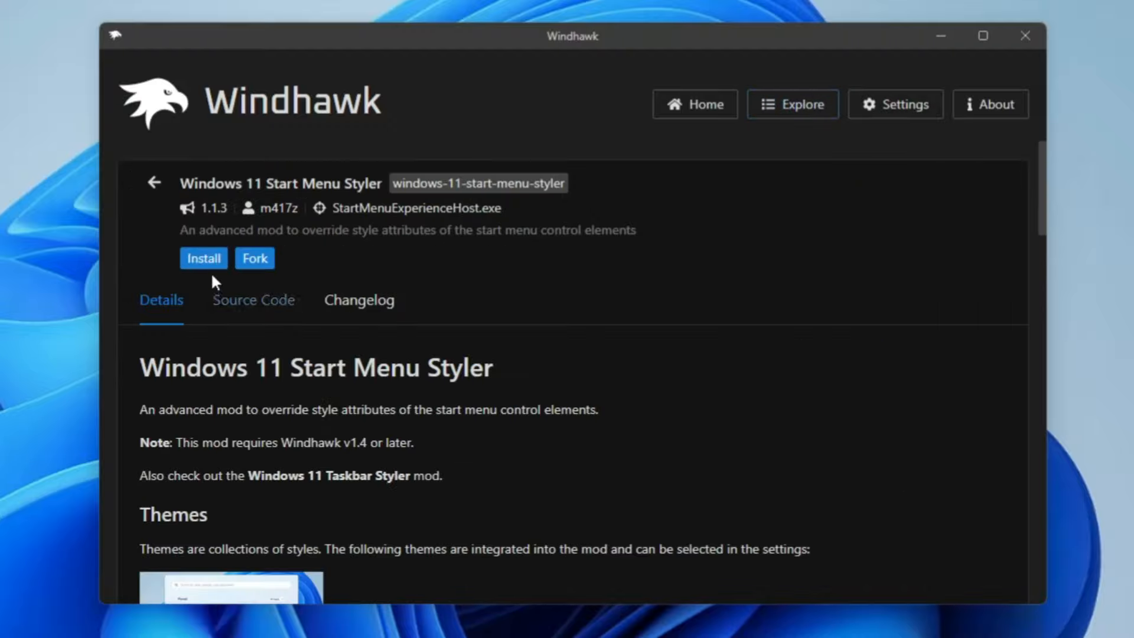
pyautogui.click(212, 258)
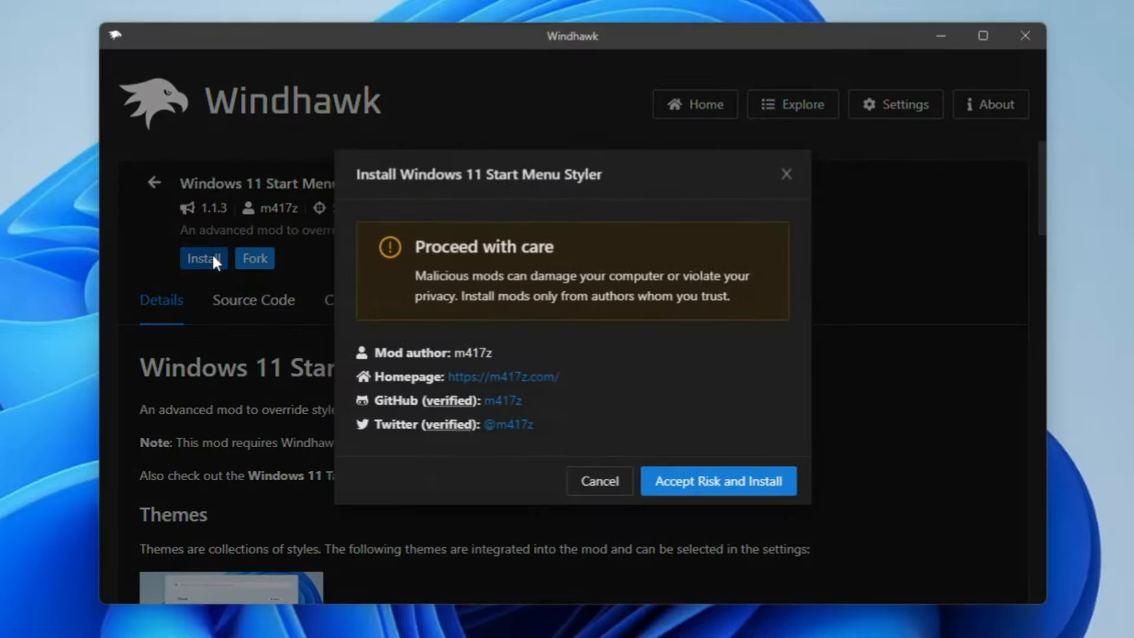
pyautogui.click(688, 480)
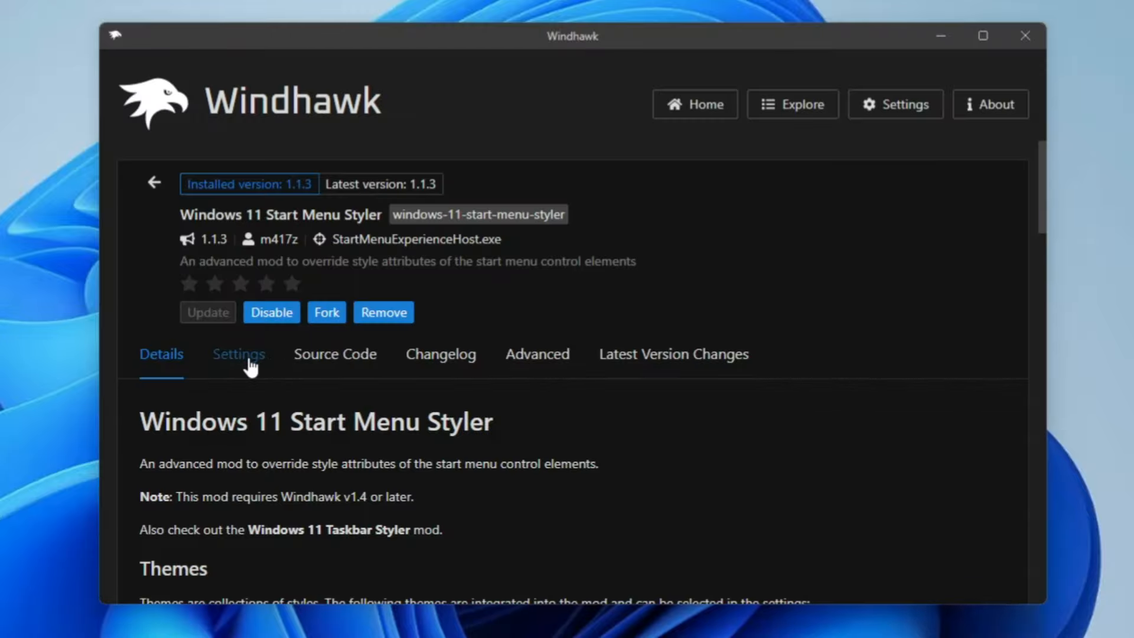
# Open the Start Menu Styler mod's settings, look through the available themes and check the unstyled Start menu layout.
pyautogui.click(250, 359)
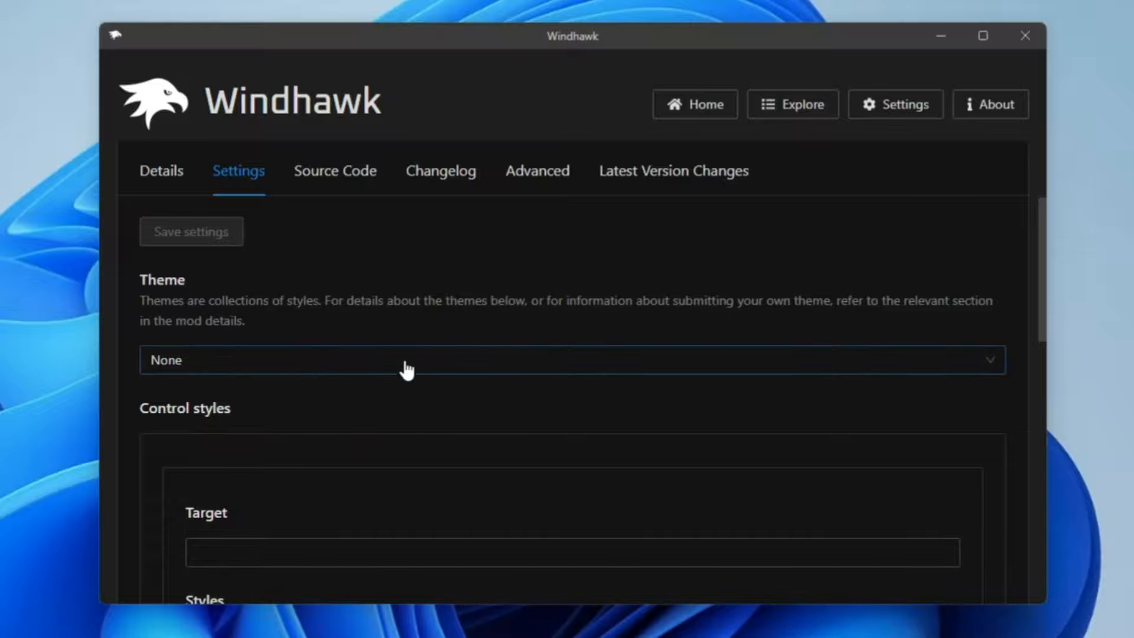
pyautogui.click(300, 372)
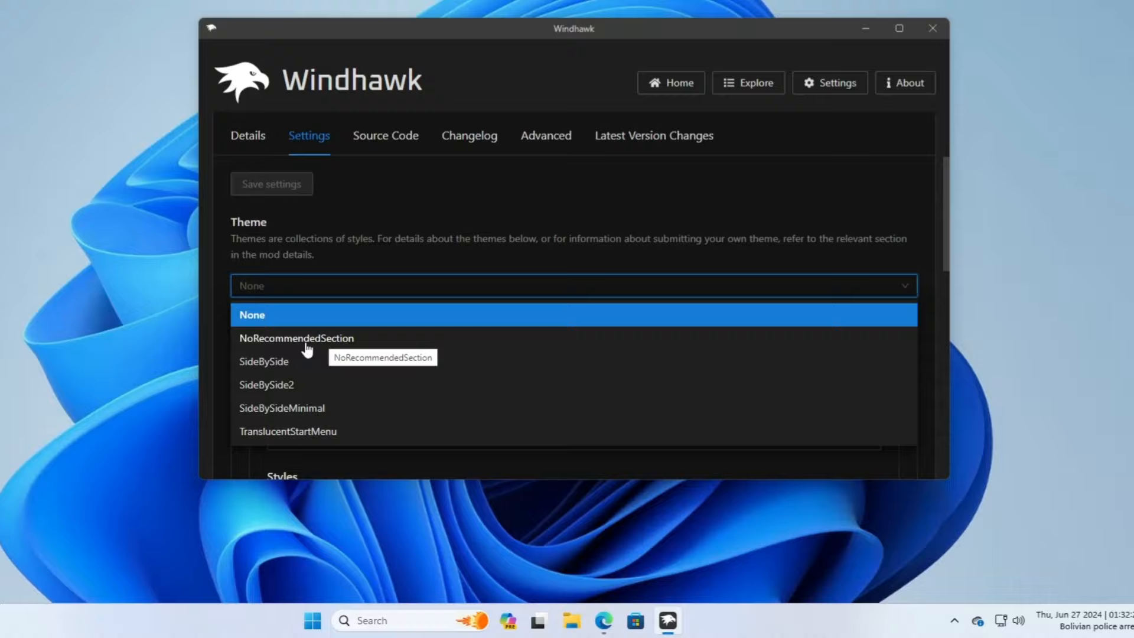
pyautogui.click(339, 311)
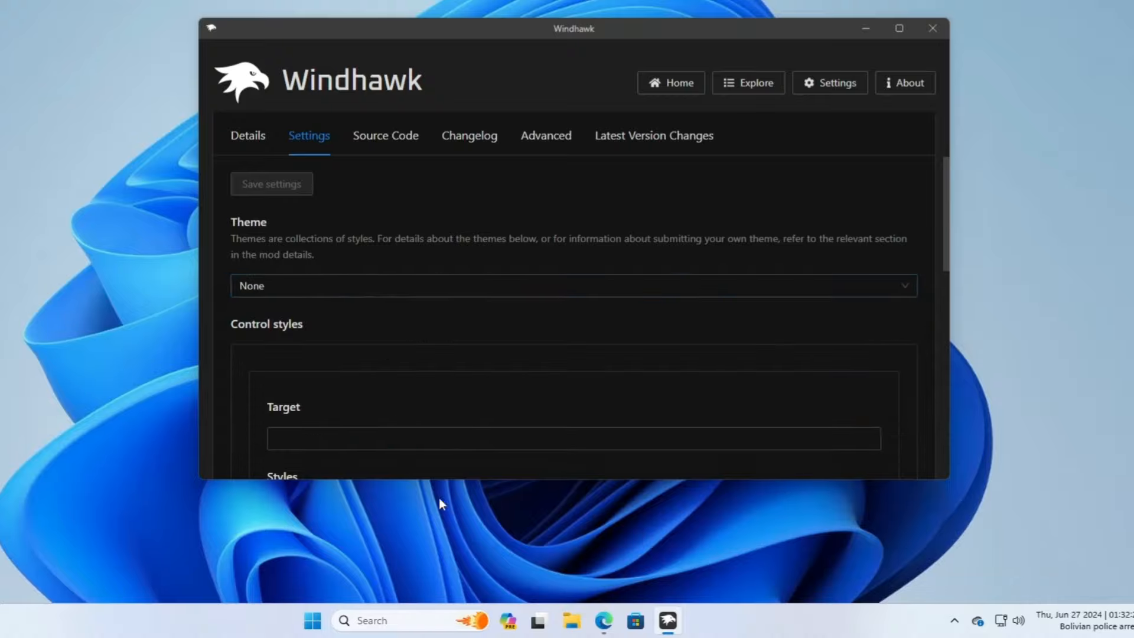
pyautogui.click(313, 620)
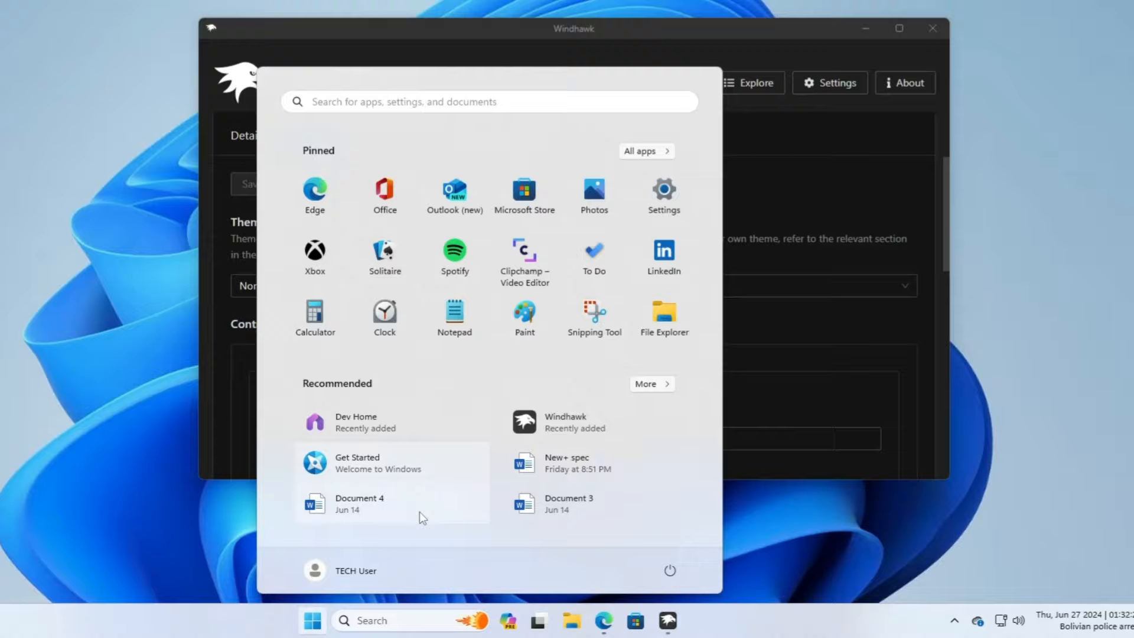
pyautogui.click(413, 66)
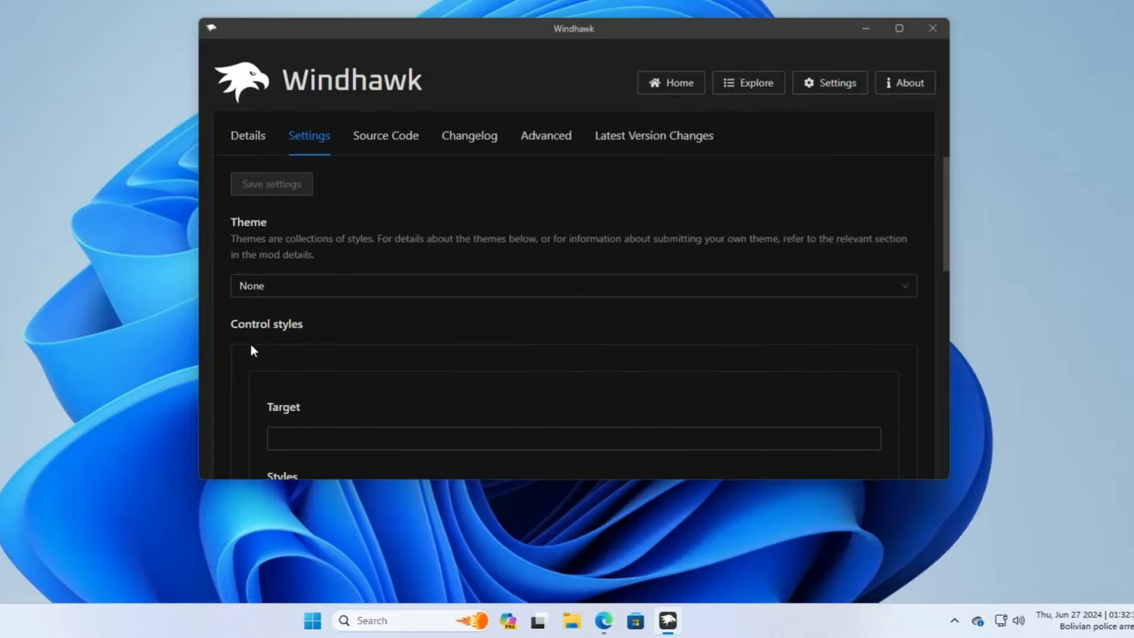
# Set the Start menu theme to NoRecommendedSection, save the settings and check the Start menu.
pyautogui.click(313, 288)
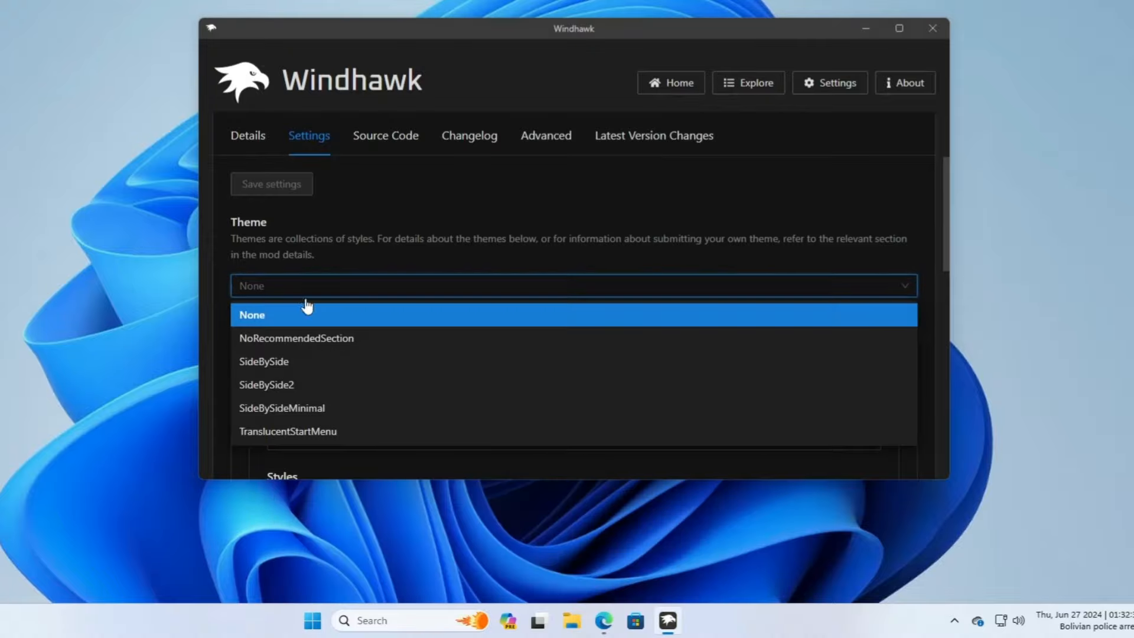
pyautogui.click(331, 338)
pyautogui.click(268, 186)
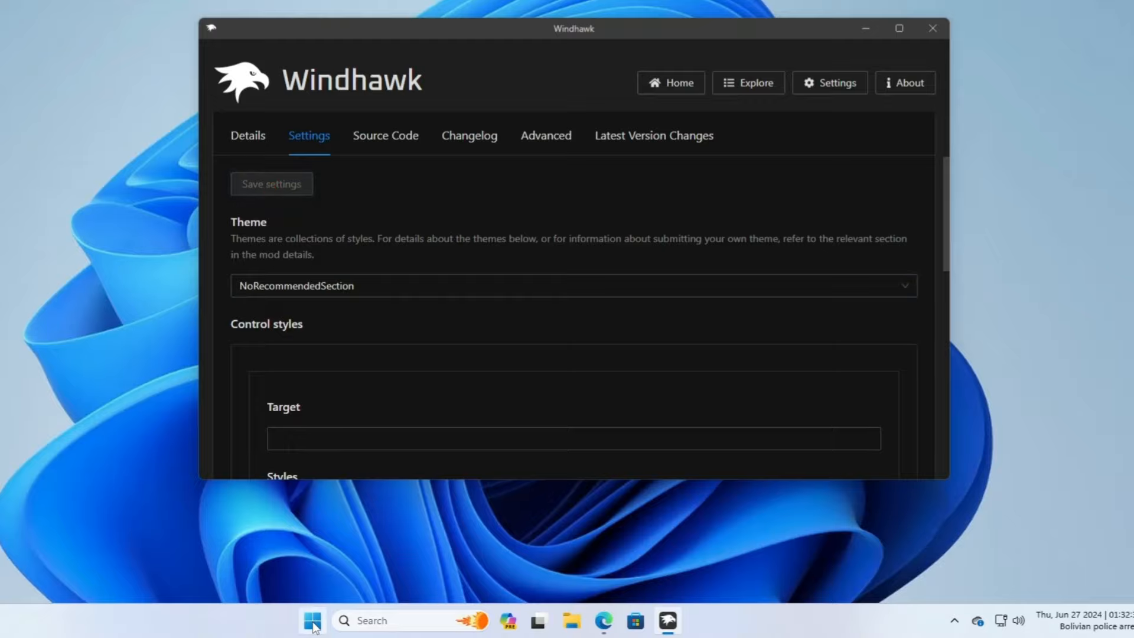
pyautogui.click(314, 625)
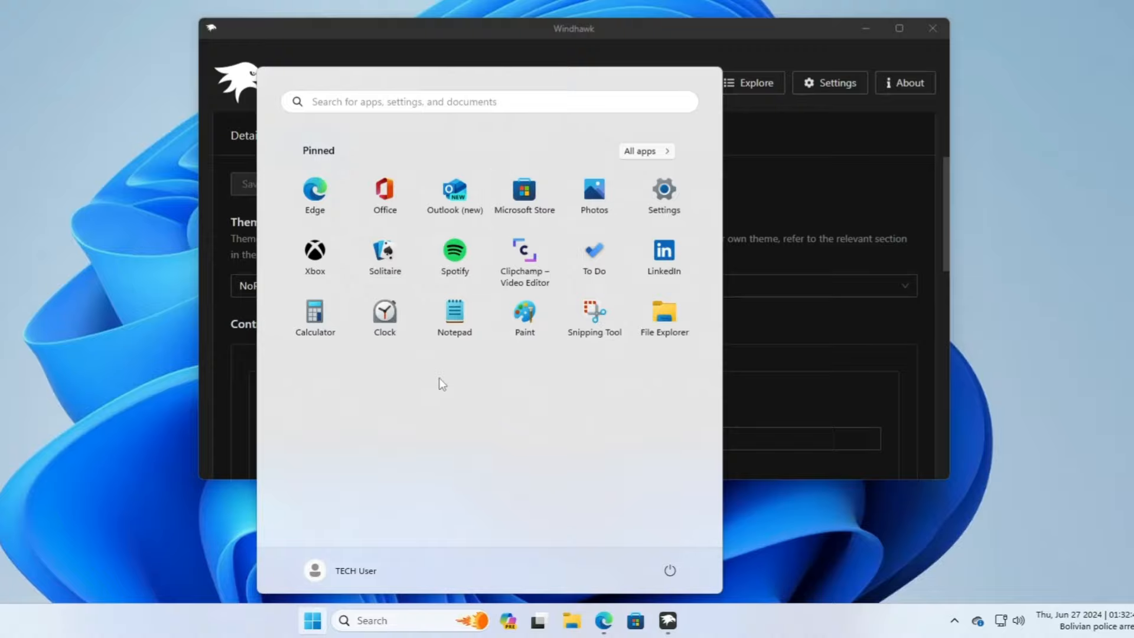
pyautogui.click(439, 24)
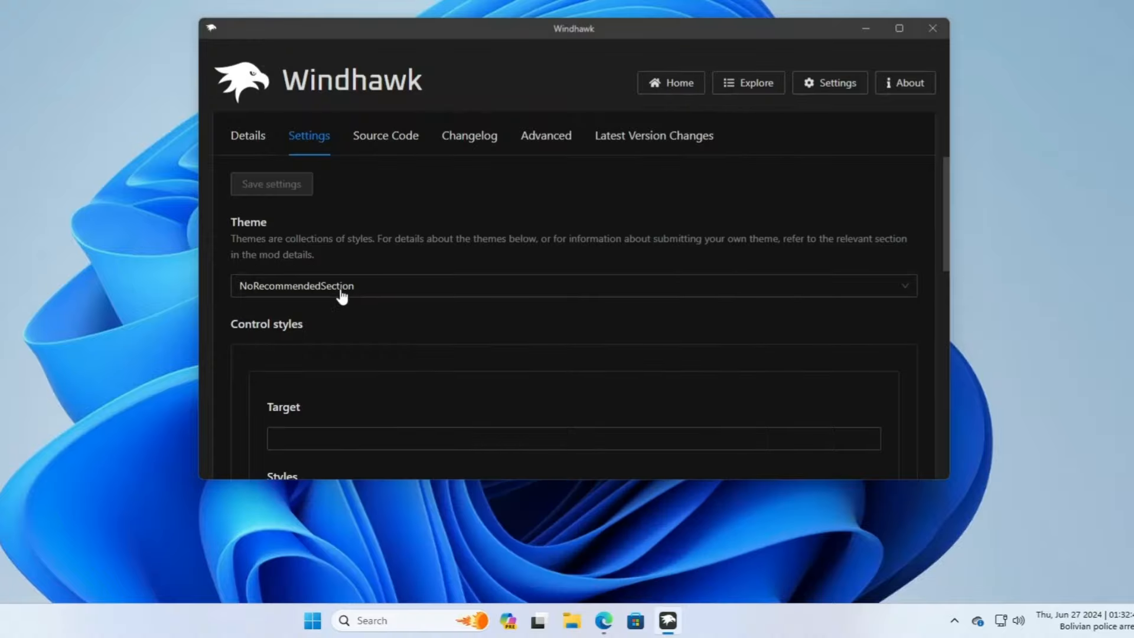
# Change the Start menu theme to SideBySide, save the settings and check the Start menu.
pyautogui.click(339, 290)
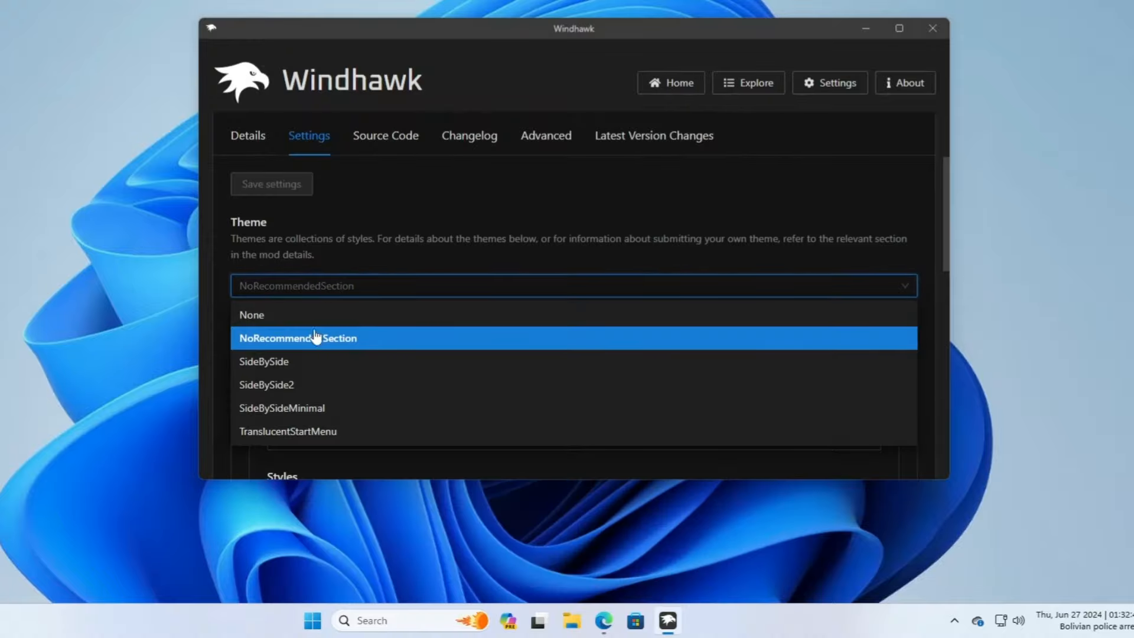
pyautogui.click(291, 363)
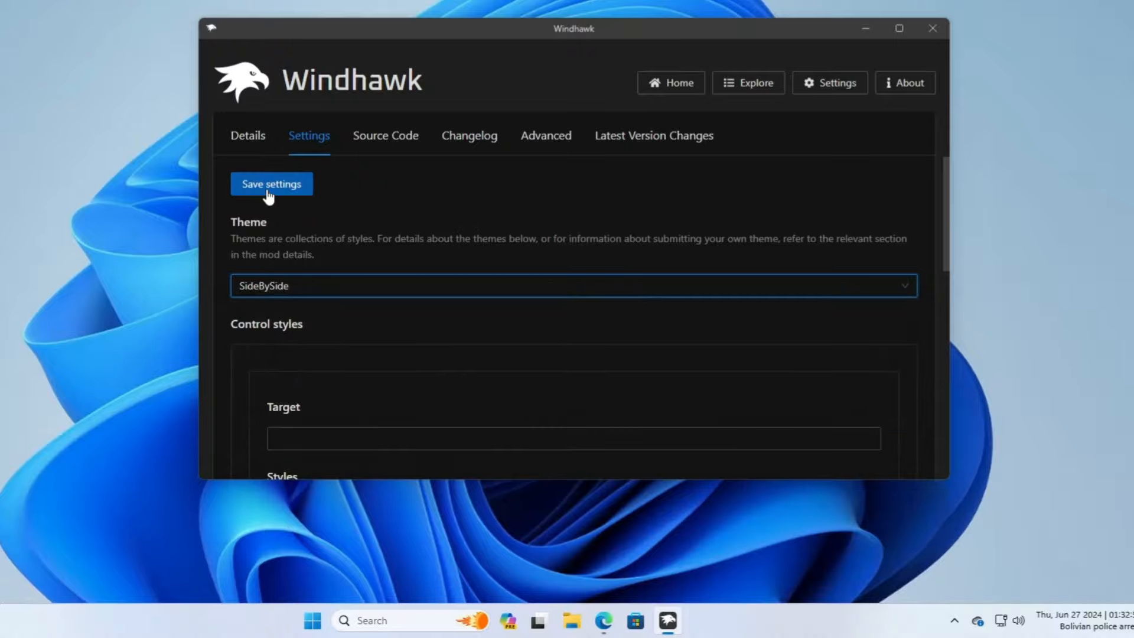
pyautogui.click(269, 186)
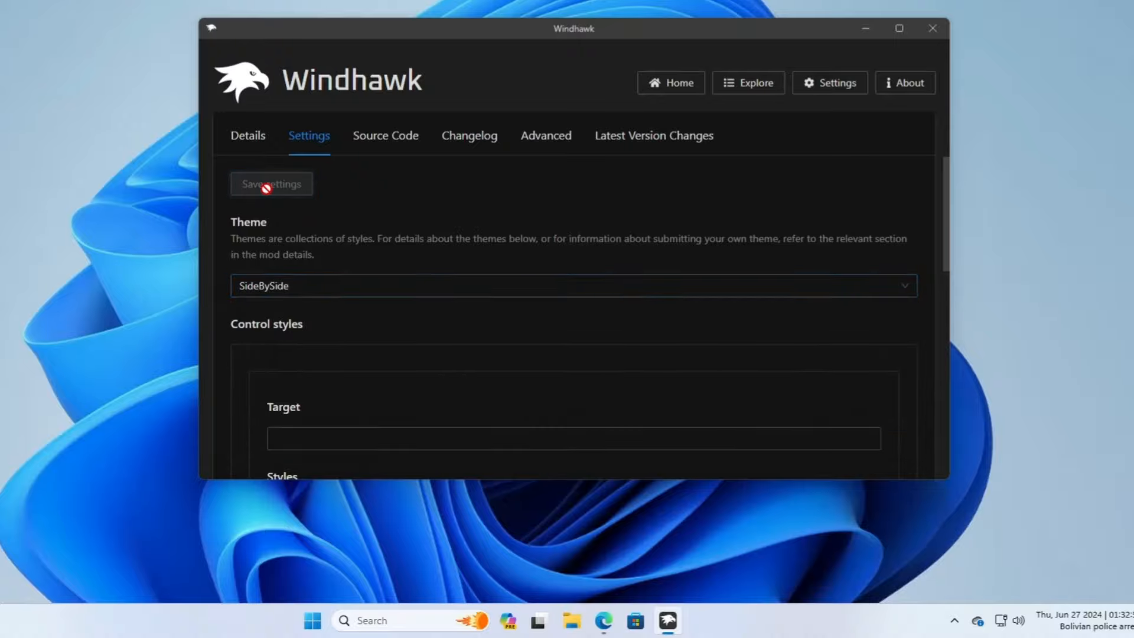
pyautogui.click(315, 629)
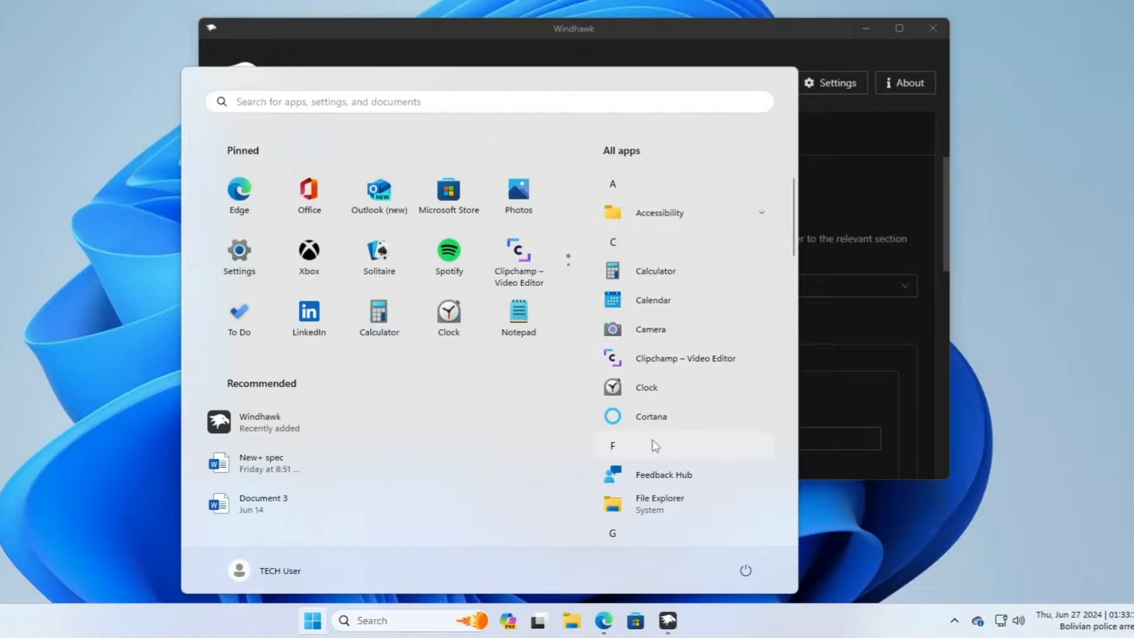
pyautogui.click(462, 47)
# Change the Start menu theme to SideBySide2, save the settings and check the Start menu.
pyautogui.click(336, 286)
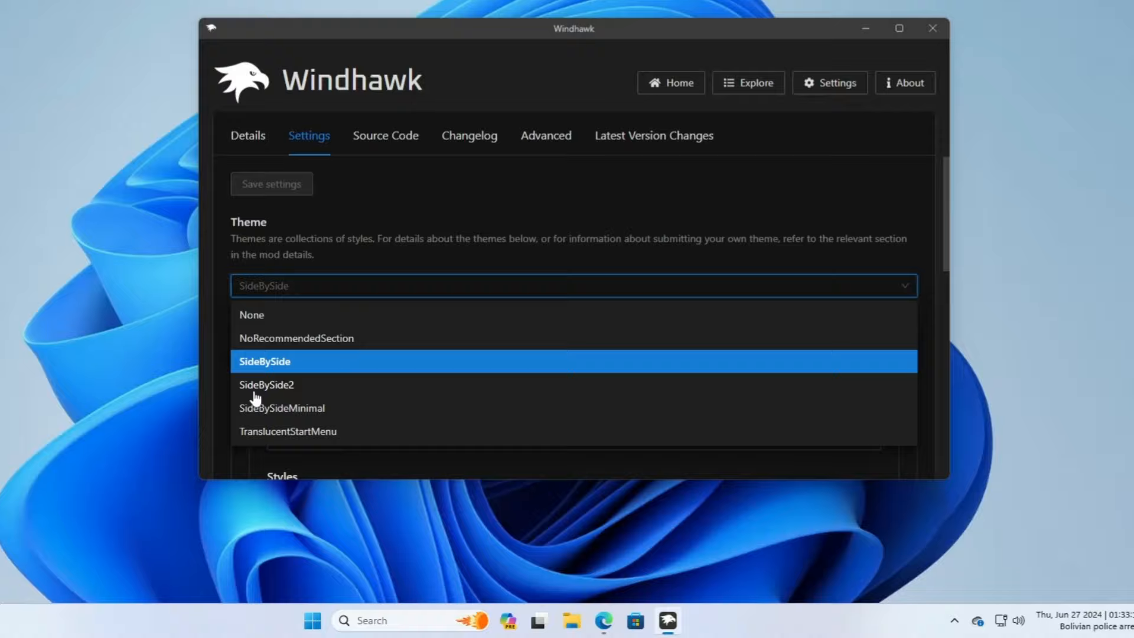
pyautogui.click(278, 391)
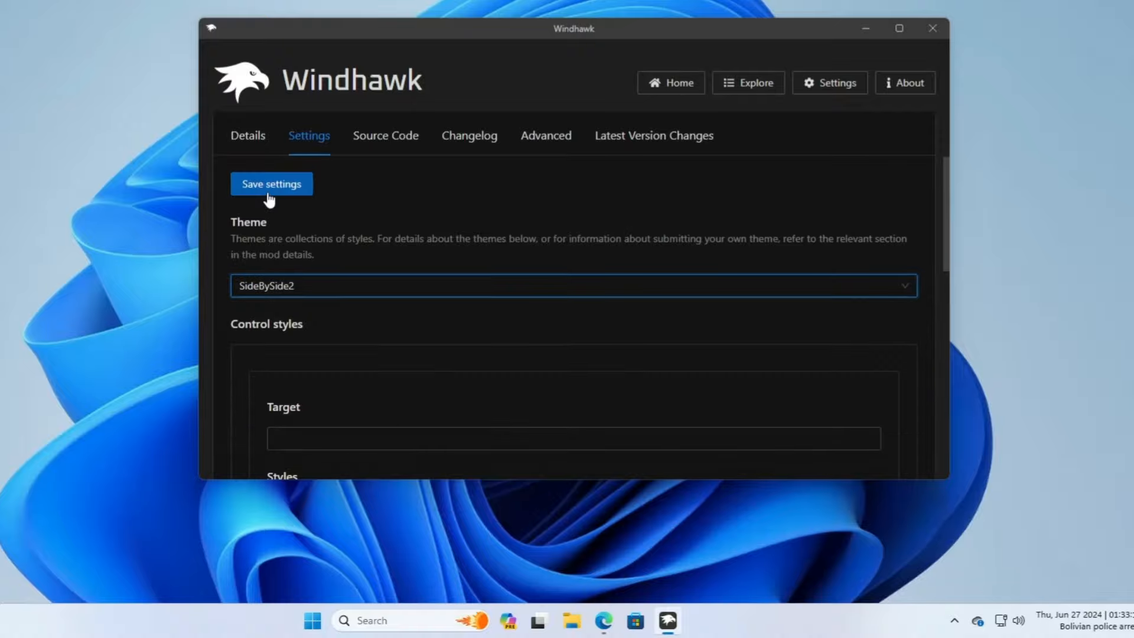
pyautogui.click(267, 189)
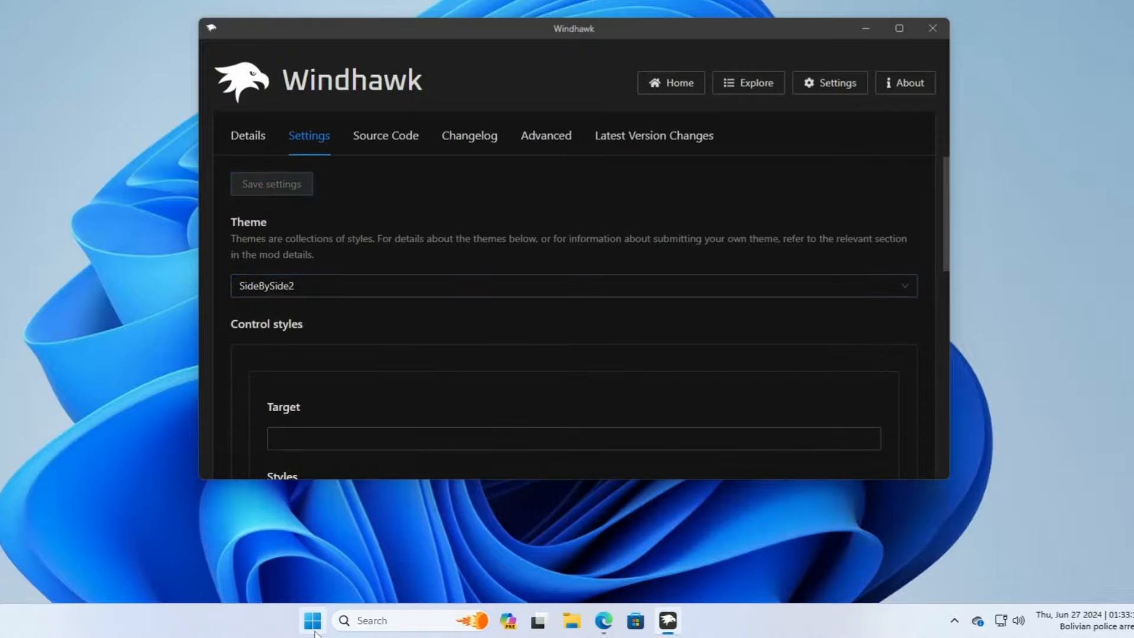
pyautogui.click(315, 631)
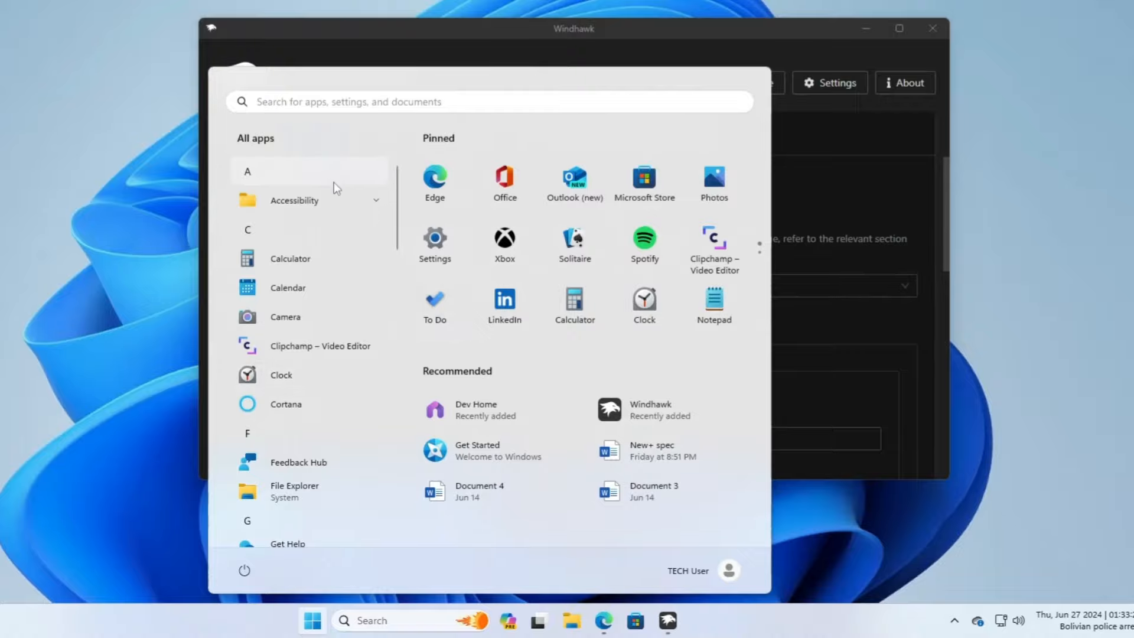
pyautogui.press('Escape')
# Change the Start menu theme to SideBySideMinimal, save the settings and check the Start menu.
pyautogui.click(335, 290)
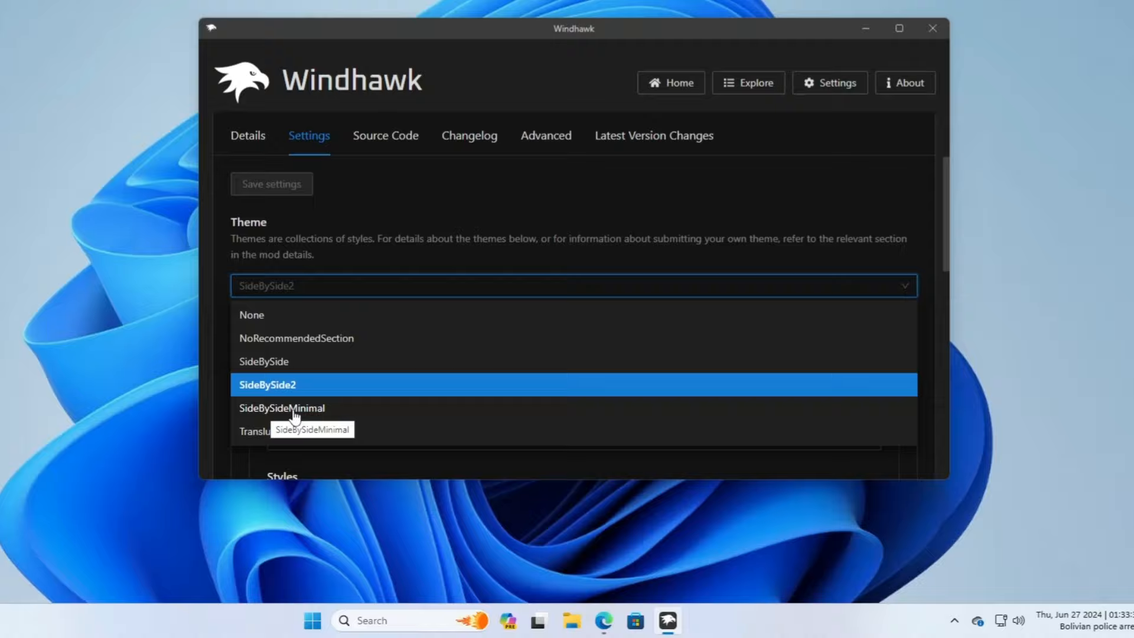
pyautogui.click(295, 409)
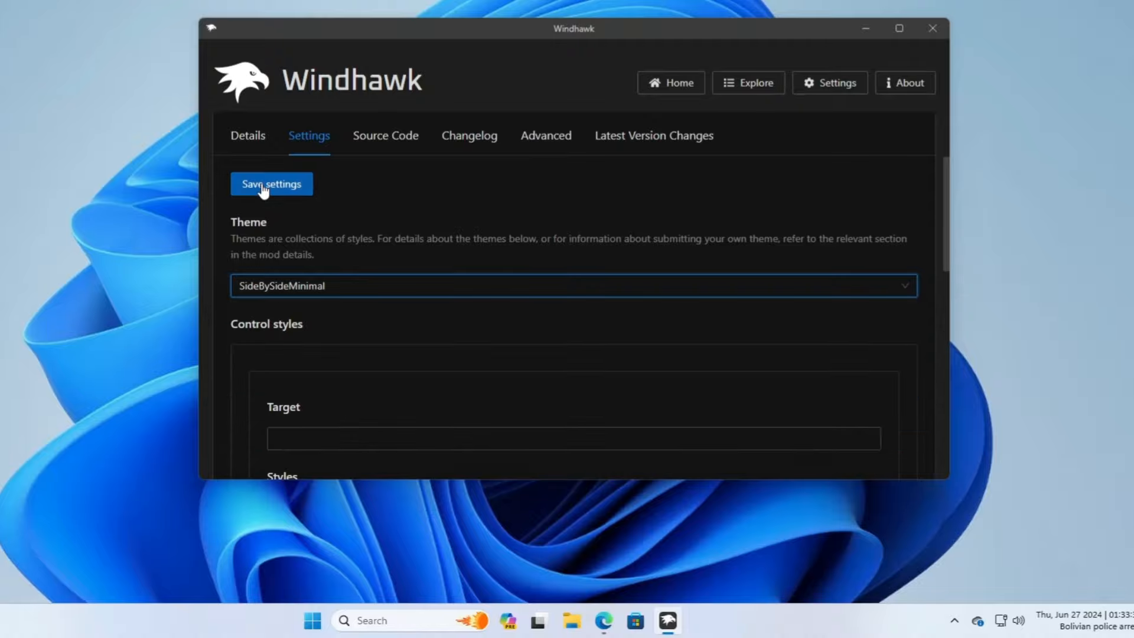
pyautogui.click(264, 188)
pyautogui.click(322, 624)
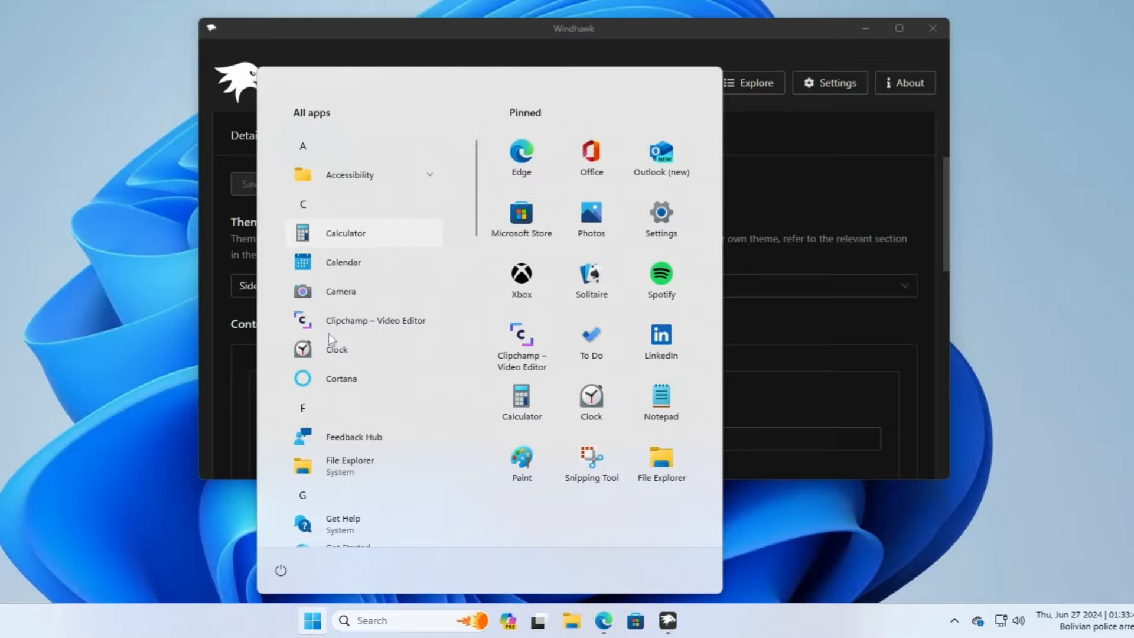
pyautogui.press('Escape')
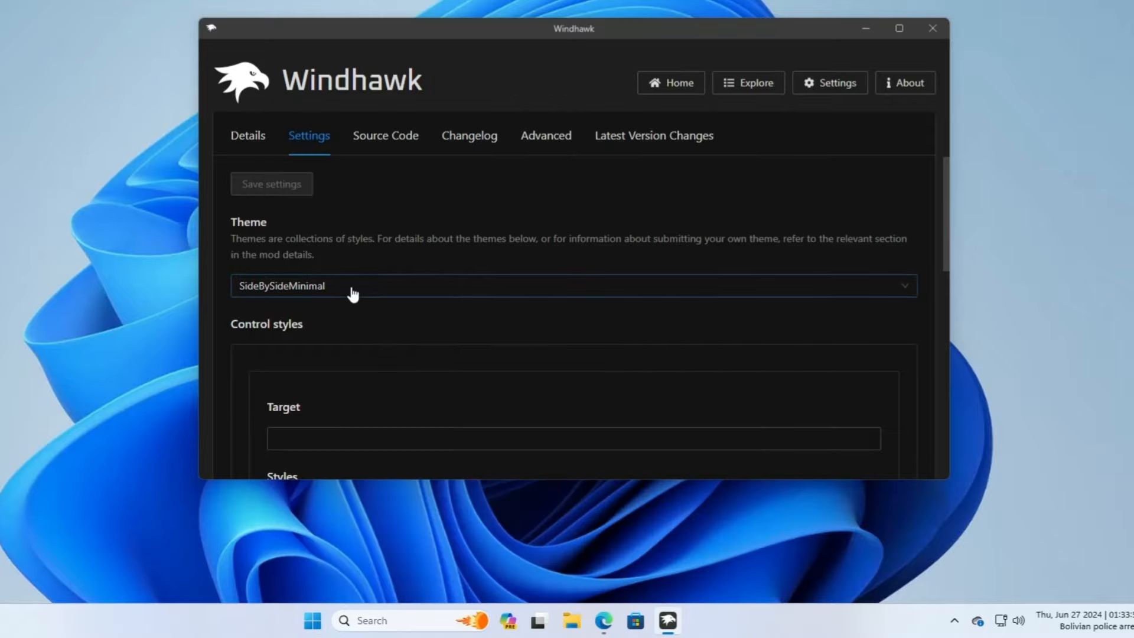
# Change the Start menu theme to TranslucentStartMenu, save the settings, minimize Windhawk and check the Start menu.
pyautogui.click(349, 291)
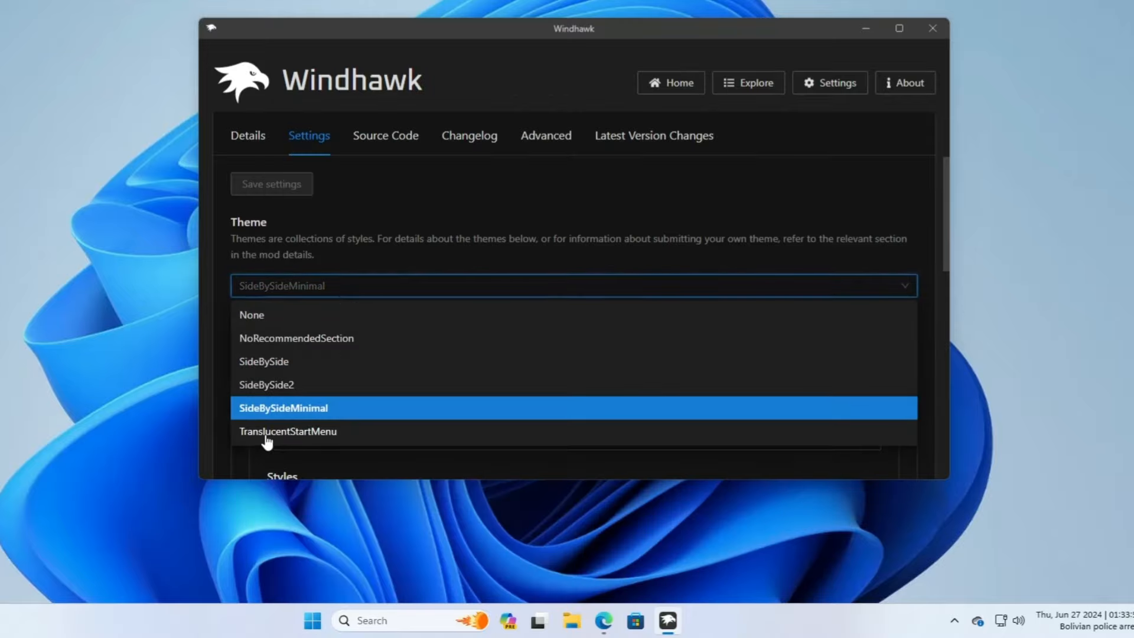
pyautogui.click(323, 434)
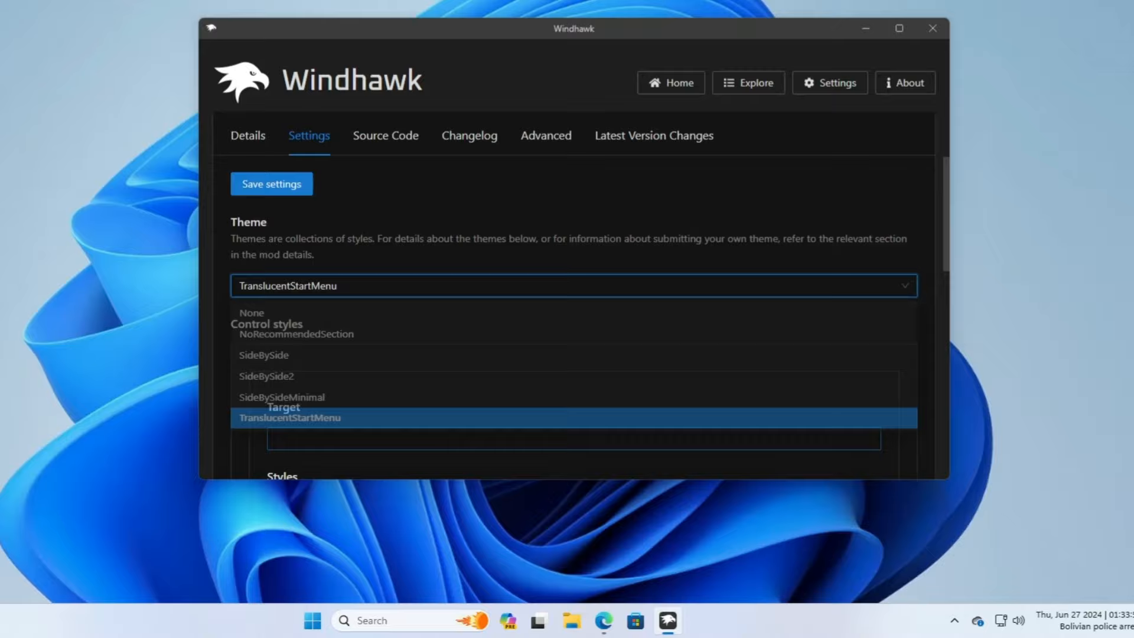
pyautogui.click(285, 189)
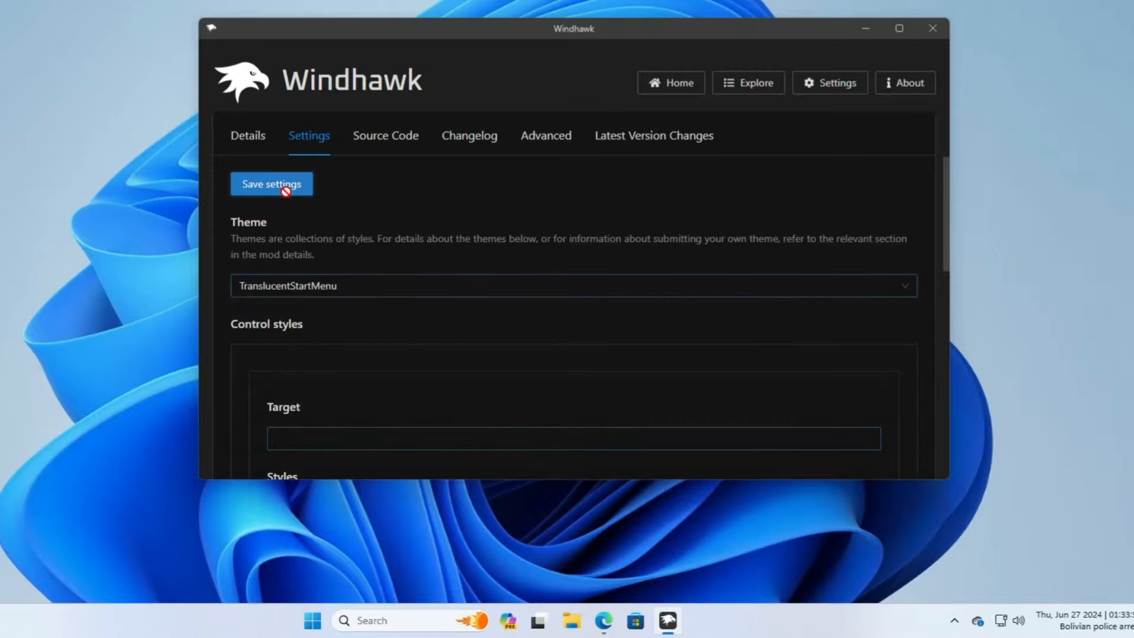
pyautogui.click(866, 28)
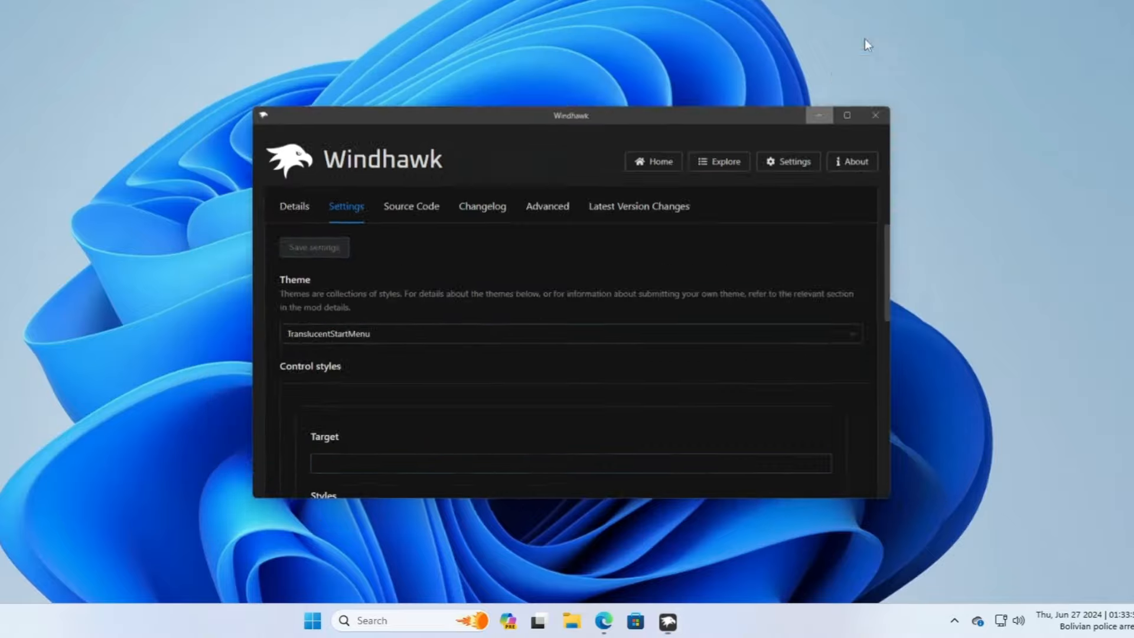
pyautogui.click(312, 621)
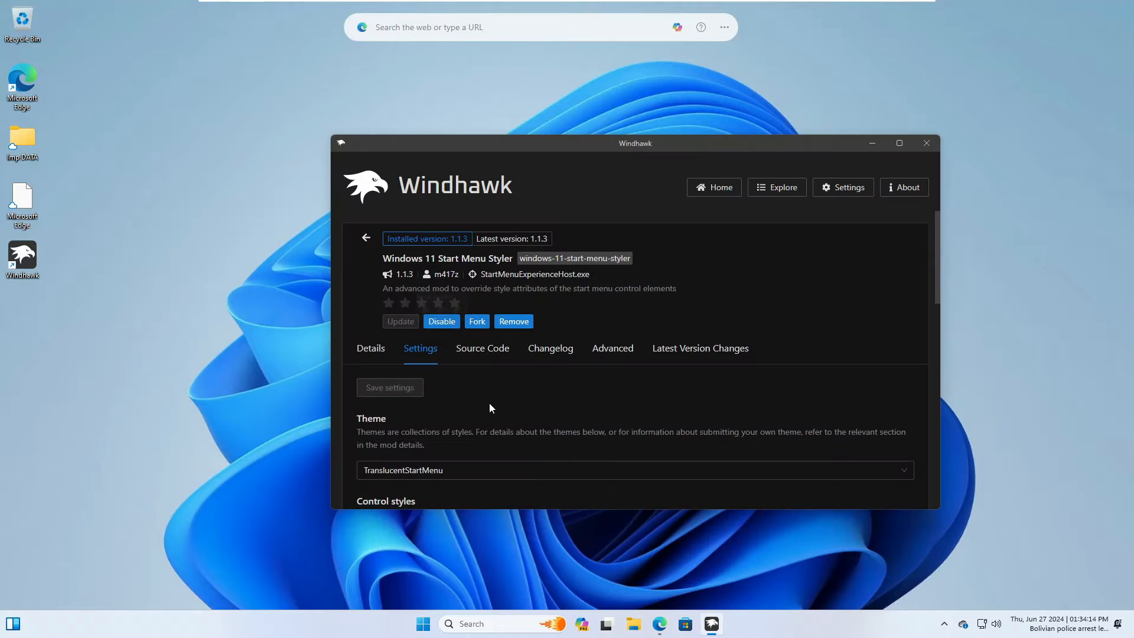
# Find the Windows 11 Taskbar Styler mod in the mod list and install it, accepting the risk.
pyautogui.scroll(-3, 489, 403)
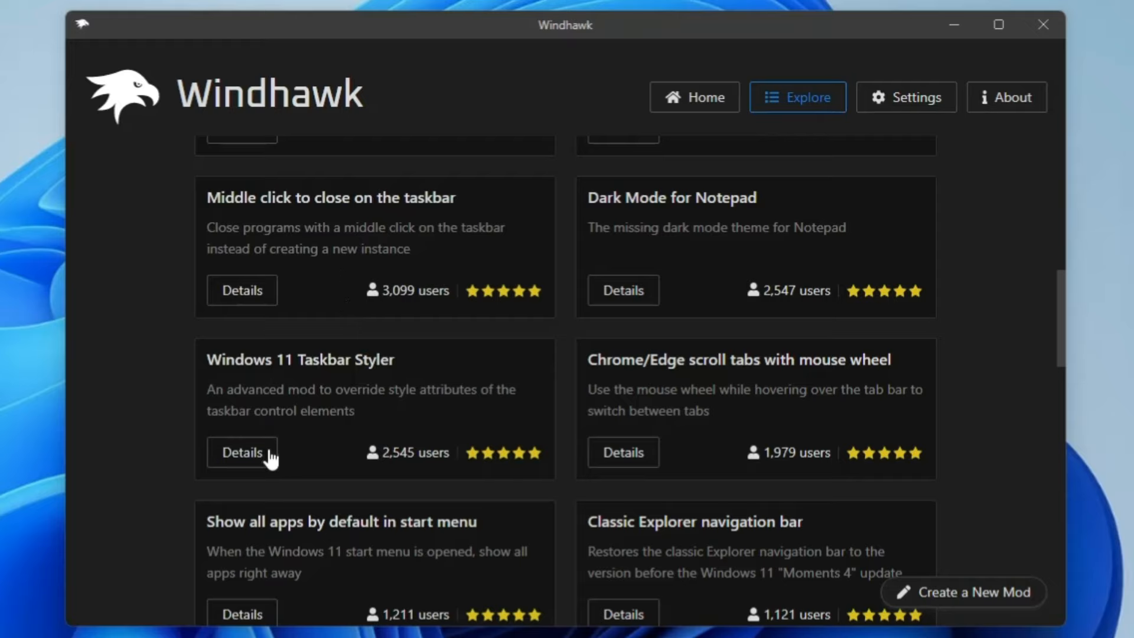
pyautogui.click(267, 454)
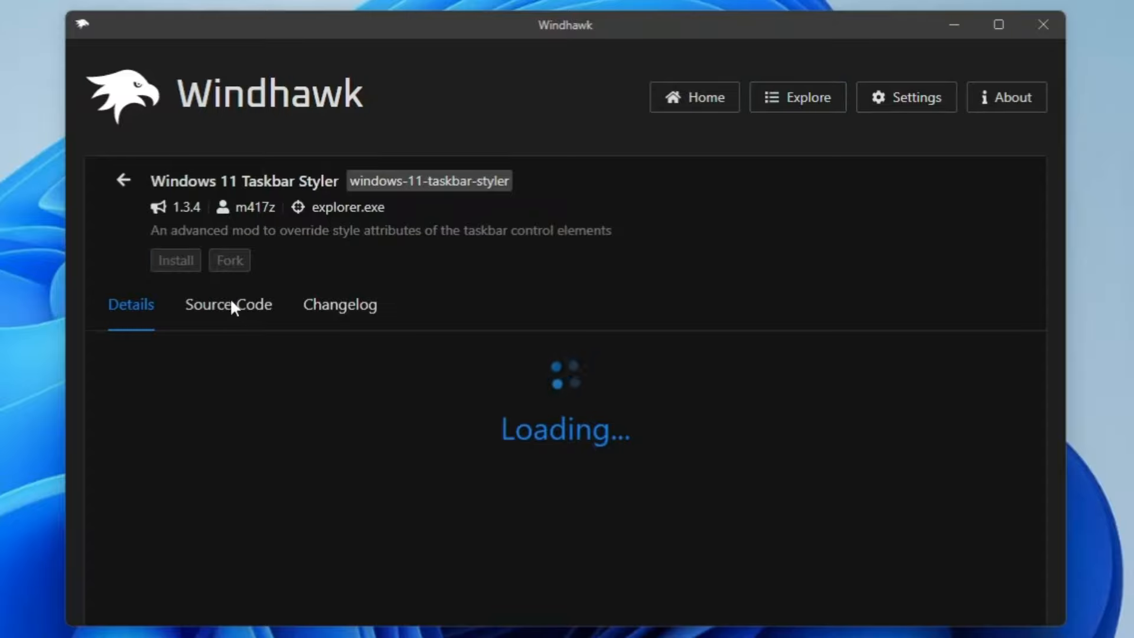
pyautogui.click(195, 262)
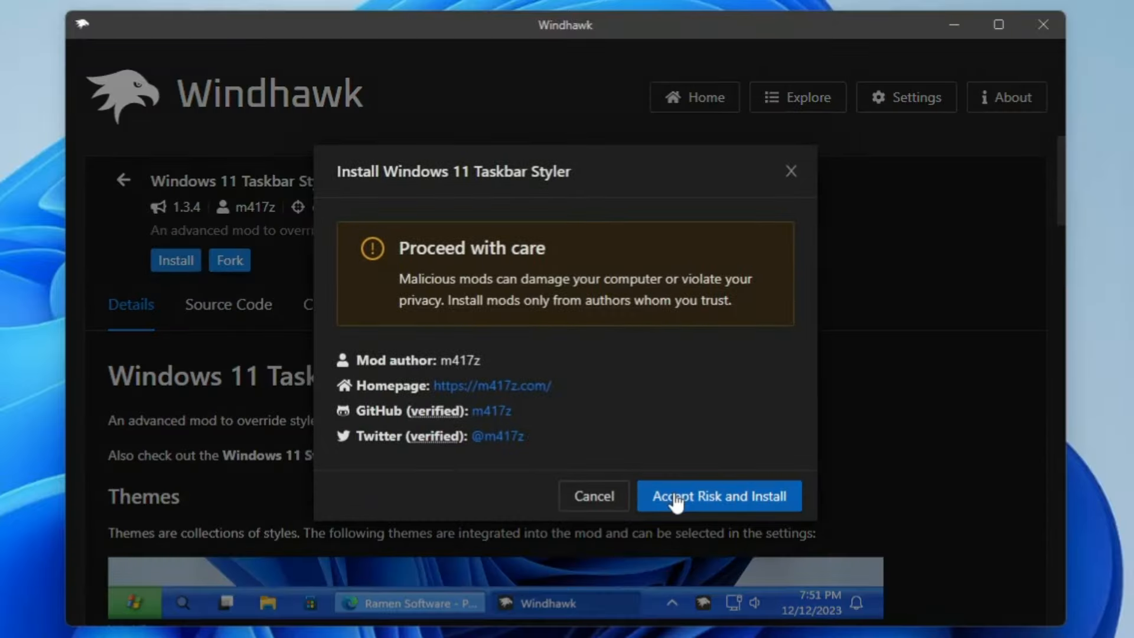
pyautogui.click(673, 493)
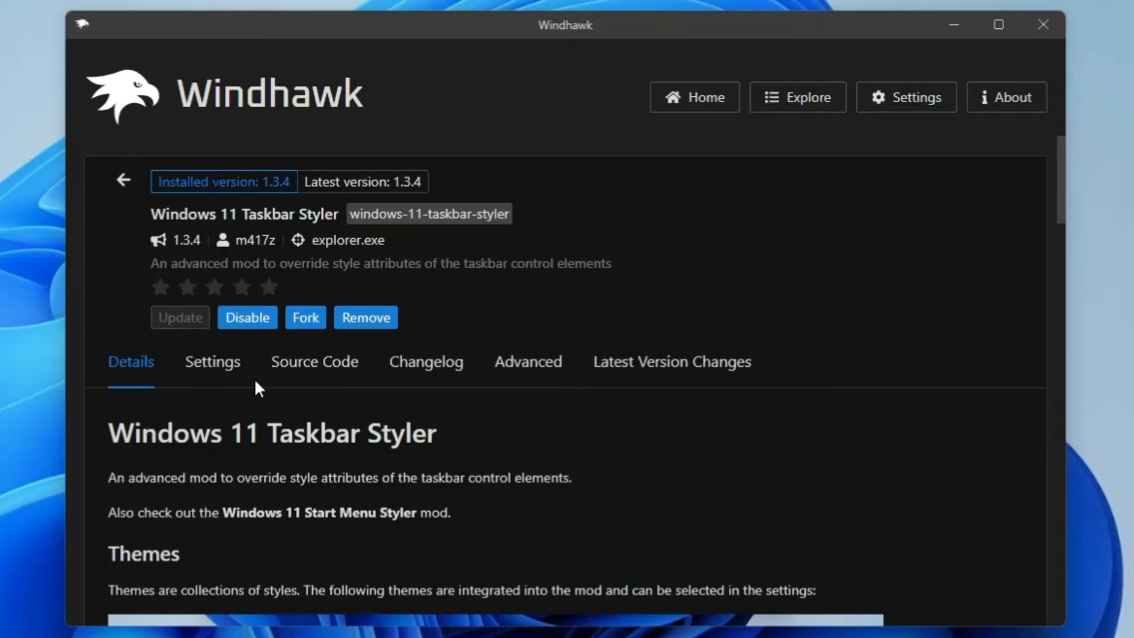
# Open the Taskbar Styler mod's settings, set its theme to WinXP and save the settings.
pyautogui.click(203, 375)
pyautogui.scroll(-2, 217, 384)
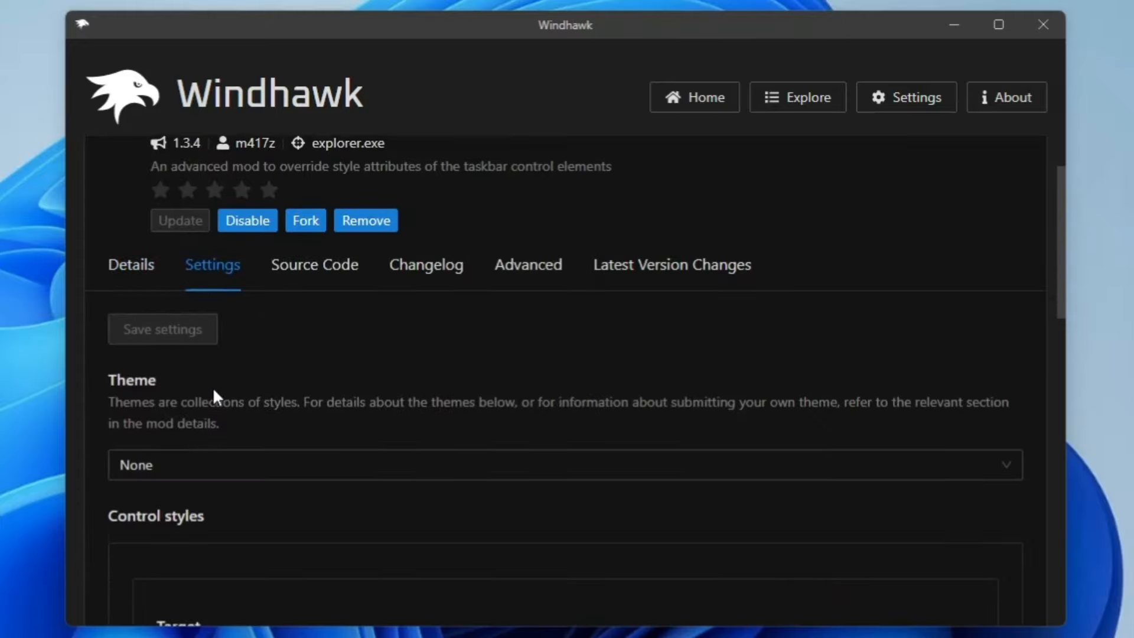
pyautogui.click(206, 476)
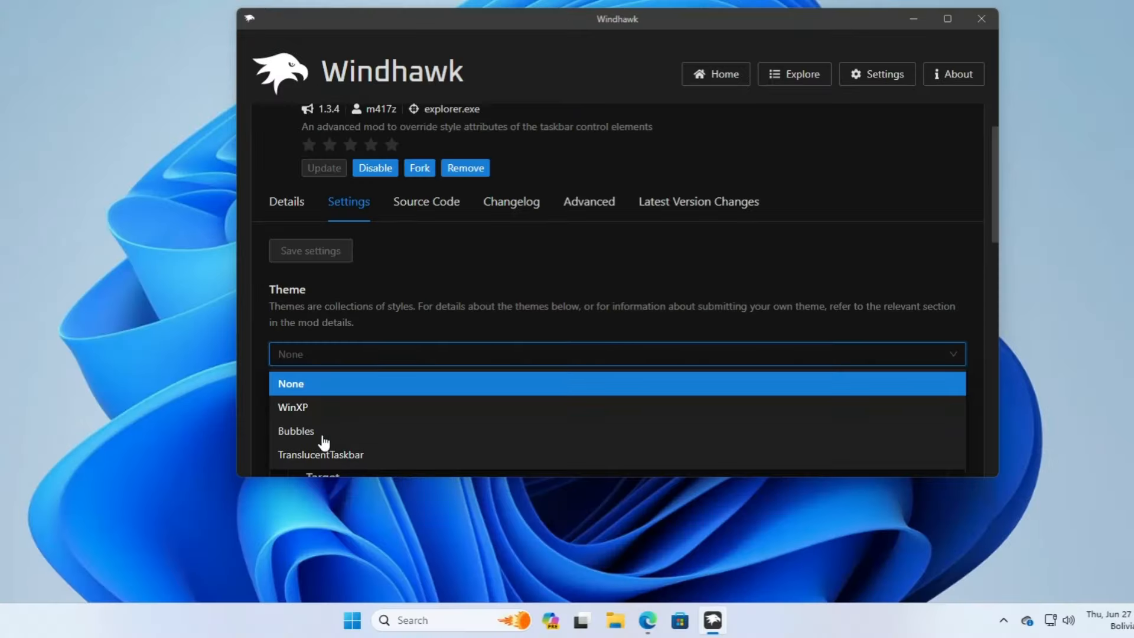
pyautogui.click(300, 408)
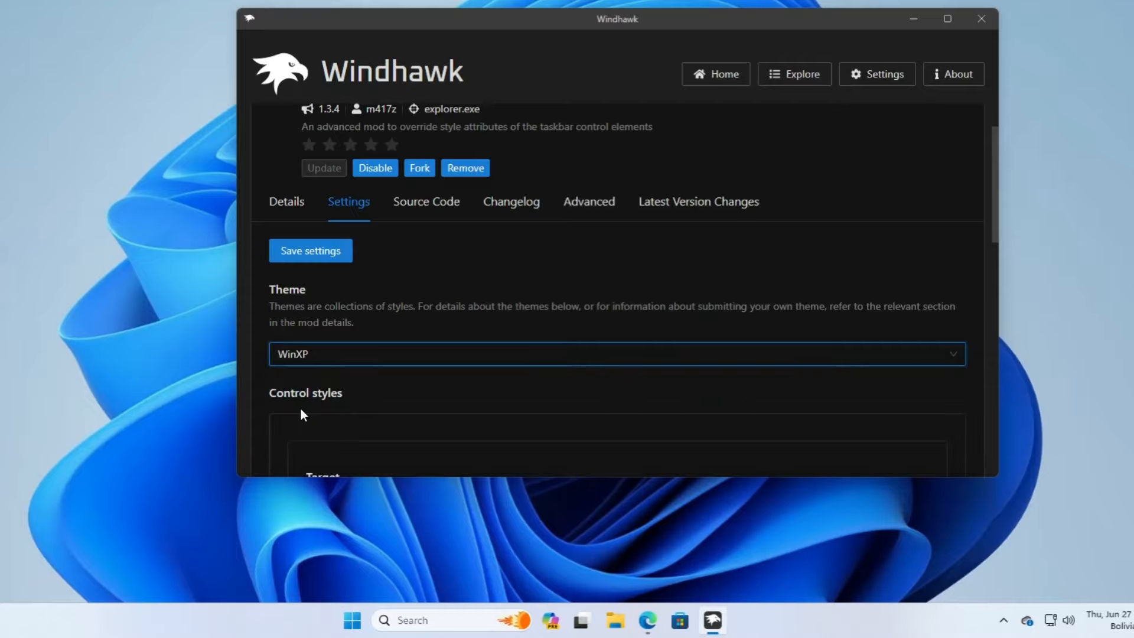
pyautogui.click(307, 254)
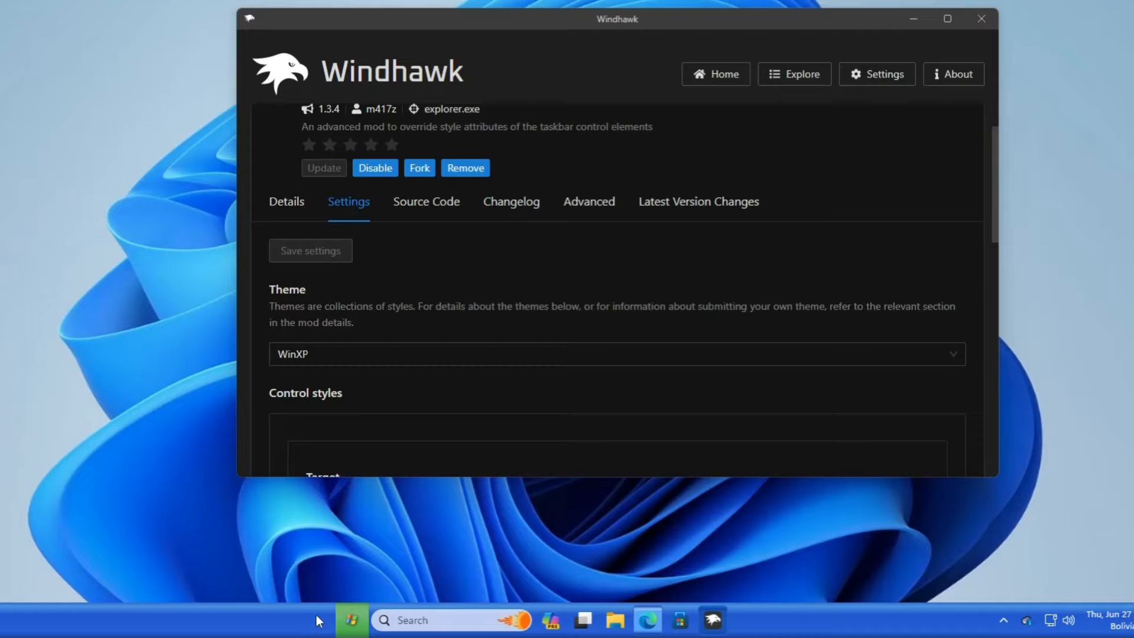
# Open the Windows taskbar settings and set the taskbar alignment to Left under the taskbar behaviors.
pyautogui.rightClick(286, 621)
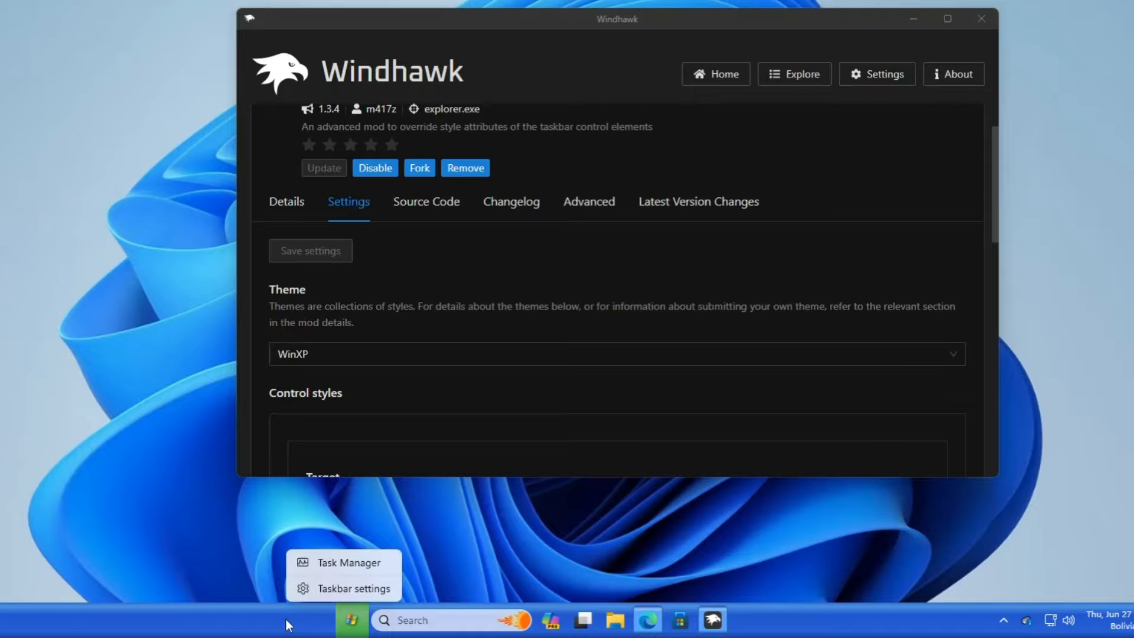
pyautogui.click(342, 590)
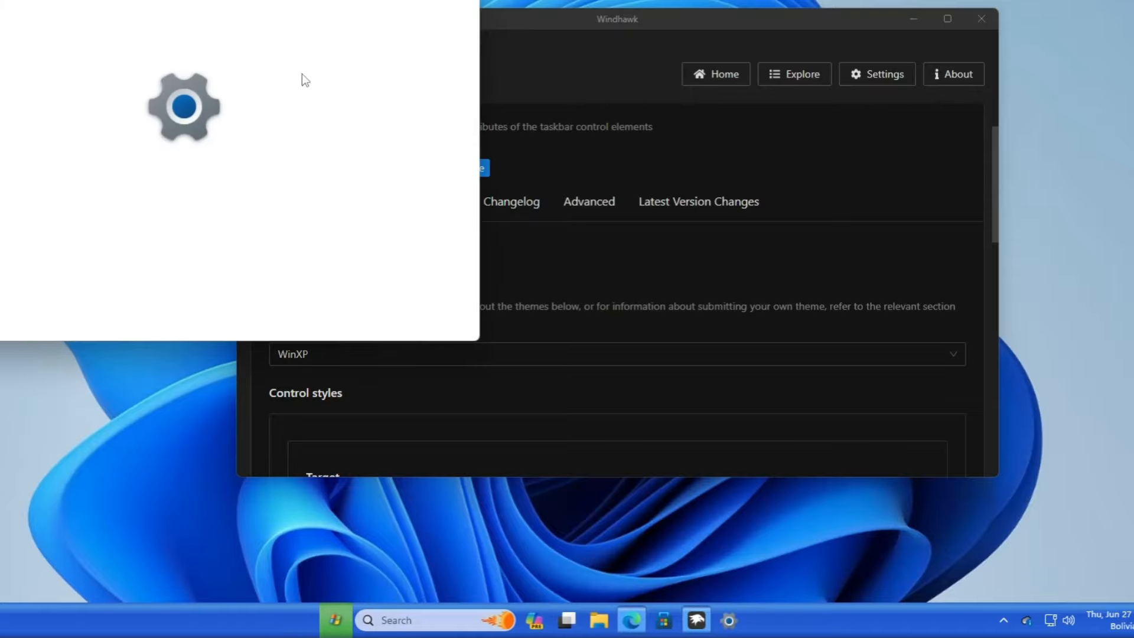
pyautogui.click(374, 286)
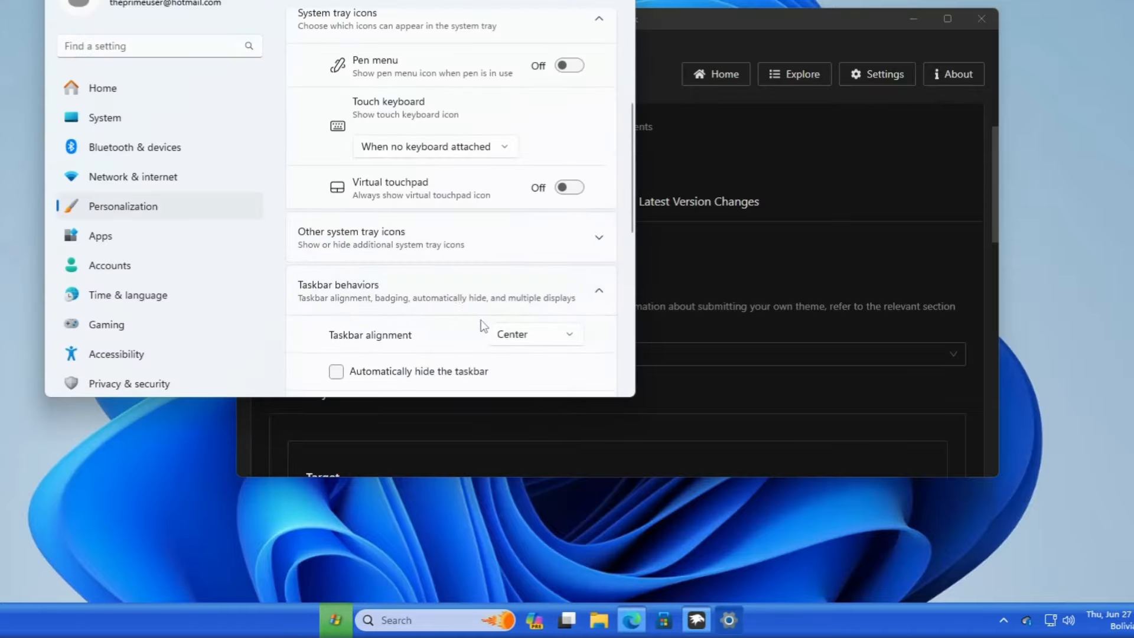
pyautogui.click(535, 335)
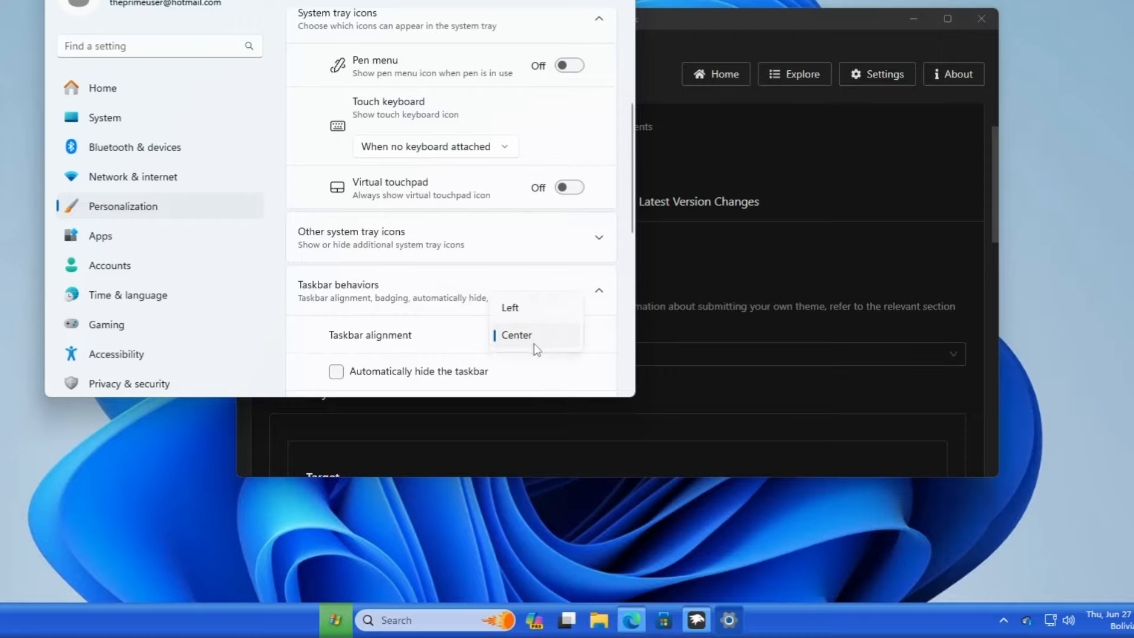
pyautogui.click(524, 306)
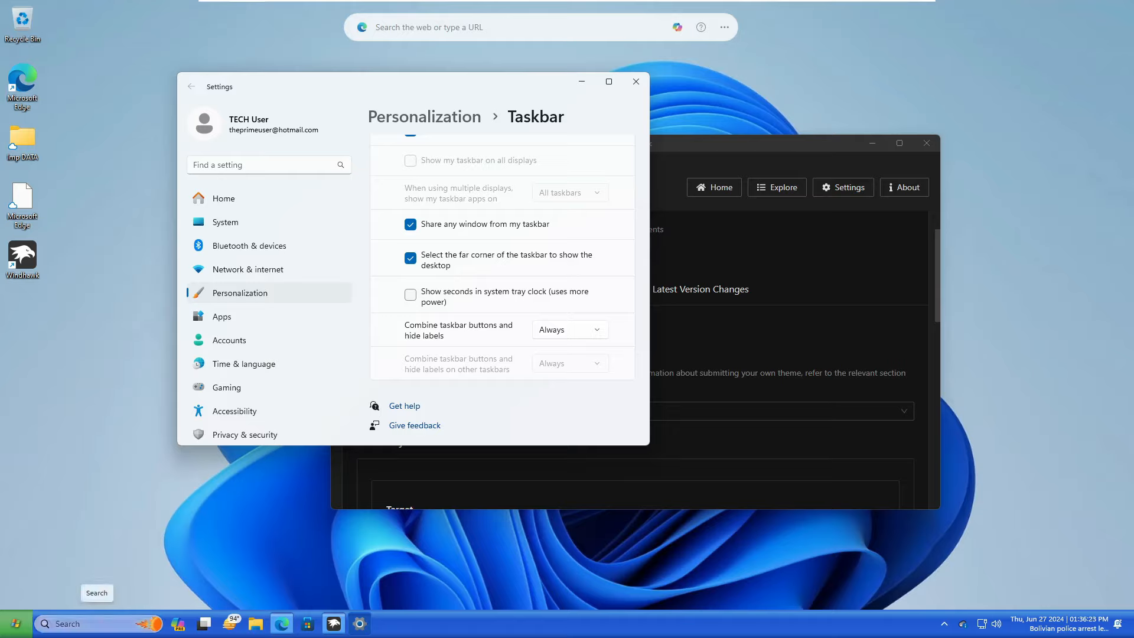
# Set the taskbar's Search item to Hide.
pyautogui.scroll(8, 425, 399)
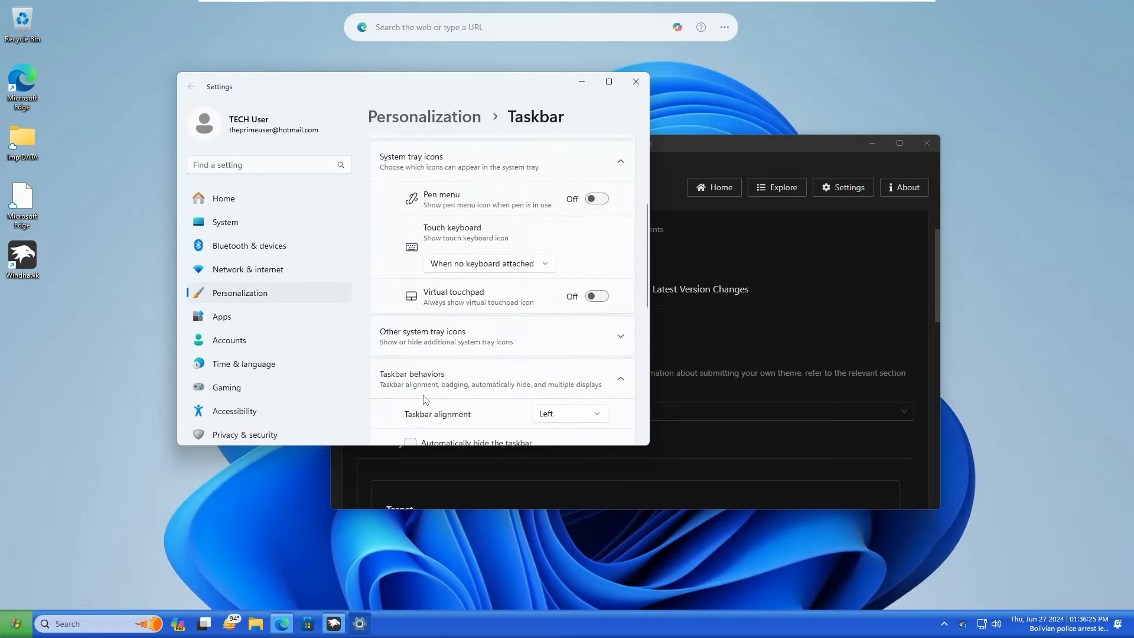
pyautogui.scroll(3, 425, 399)
pyautogui.click(582, 195)
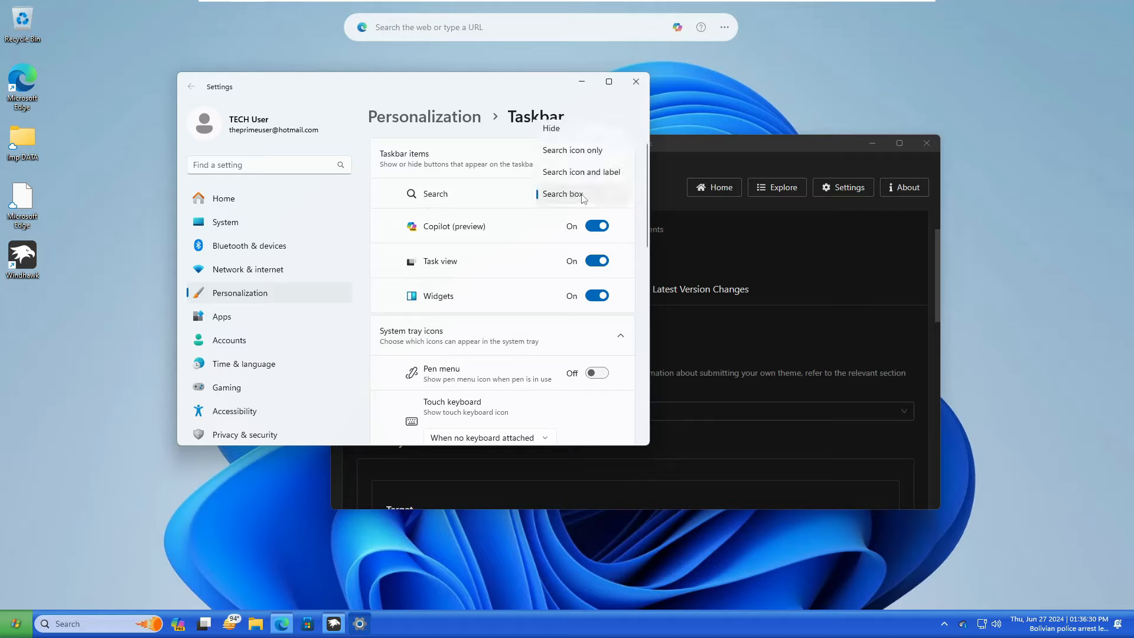
pyautogui.click(561, 128)
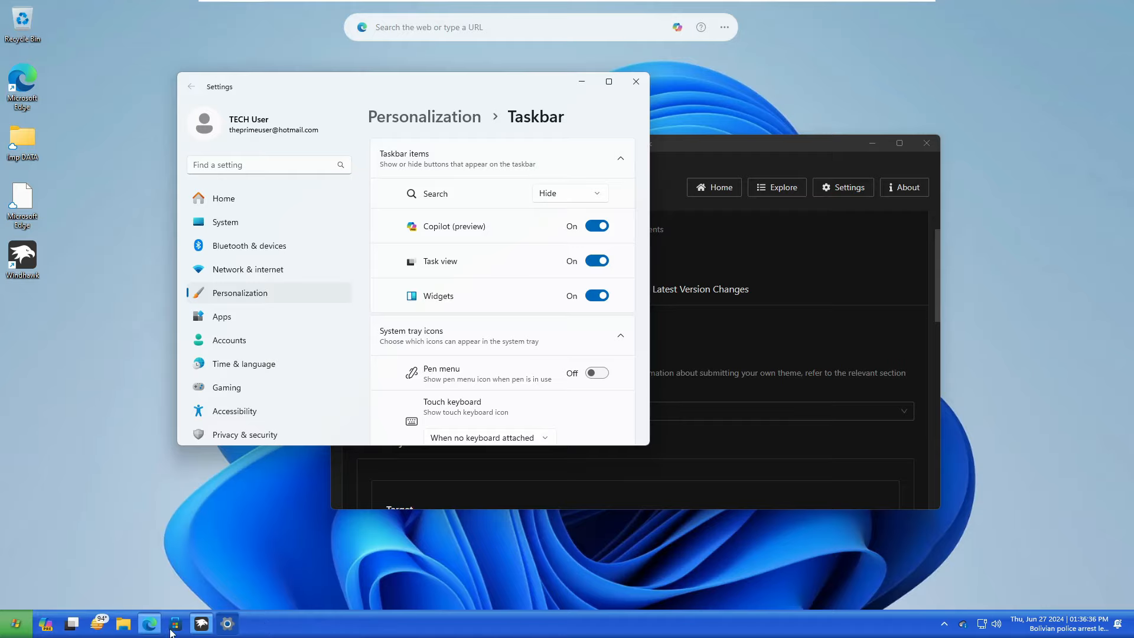
# Set the taskbar's Search item to Search icon only, return the taskbar alignment to Center and close the Windows settings.
pyautogui.click(592, 195)
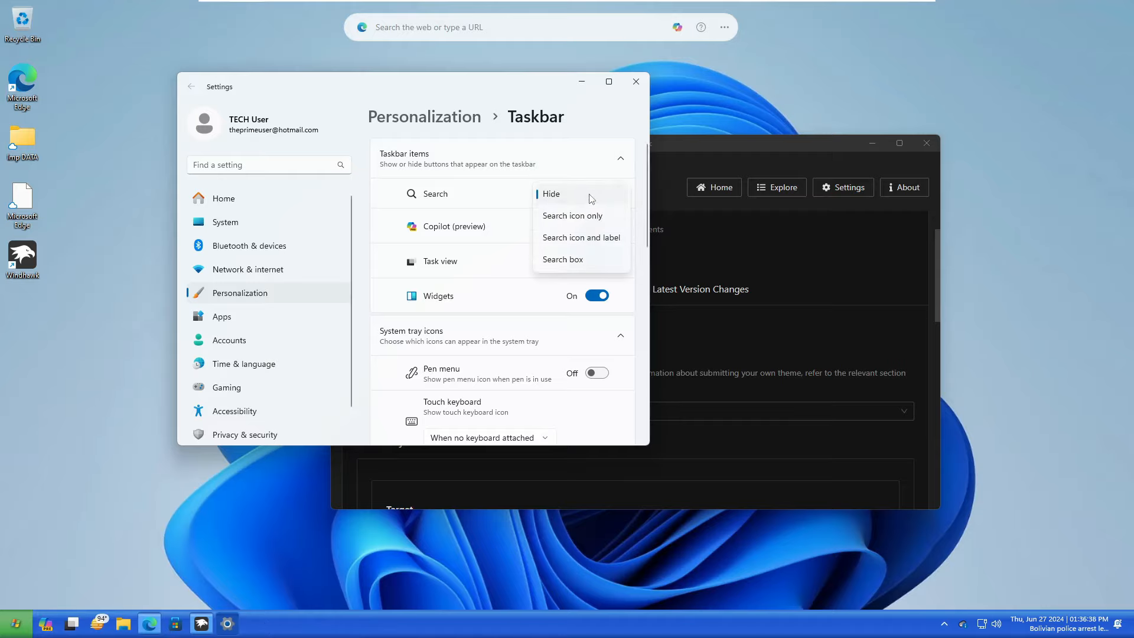
pyautogui.click(581, 216)
pyautogui.scroll(-5, 561, 287)
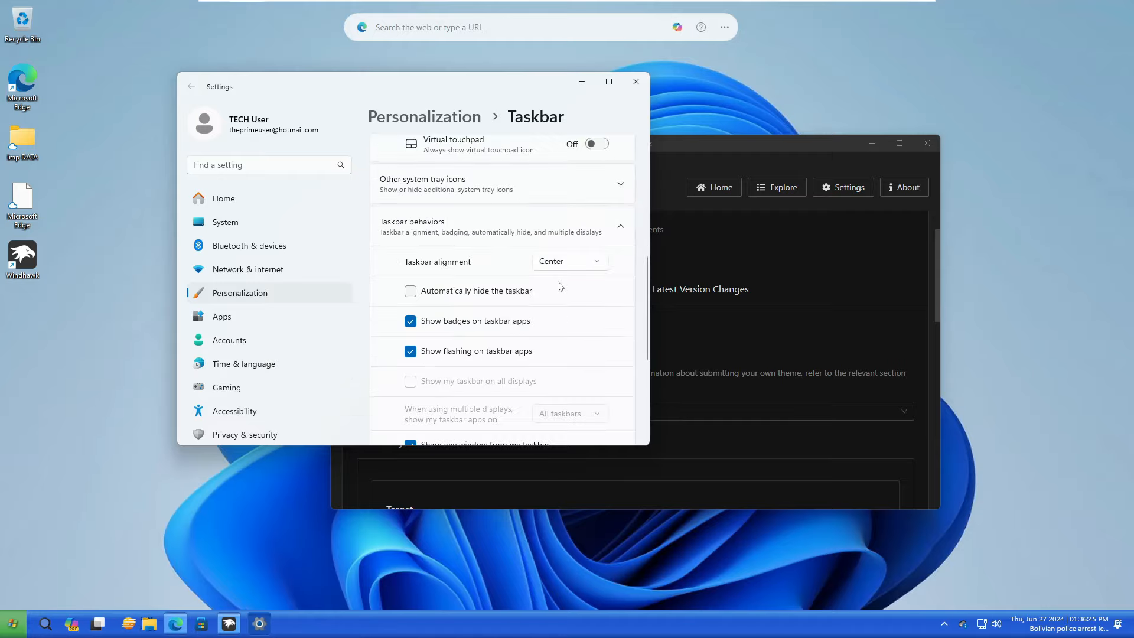
pyautogui.click(636, 81)
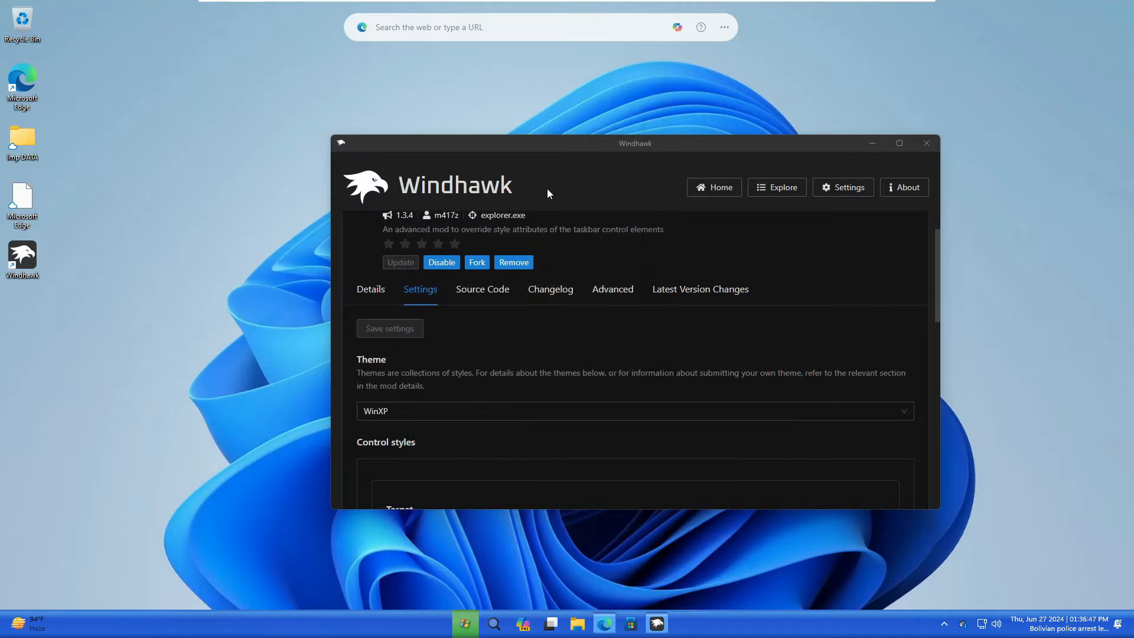
# Change the Taskbar Styler theme to Bubbles and save the settings.
pyautogui.scroll(-1, 411, 416)
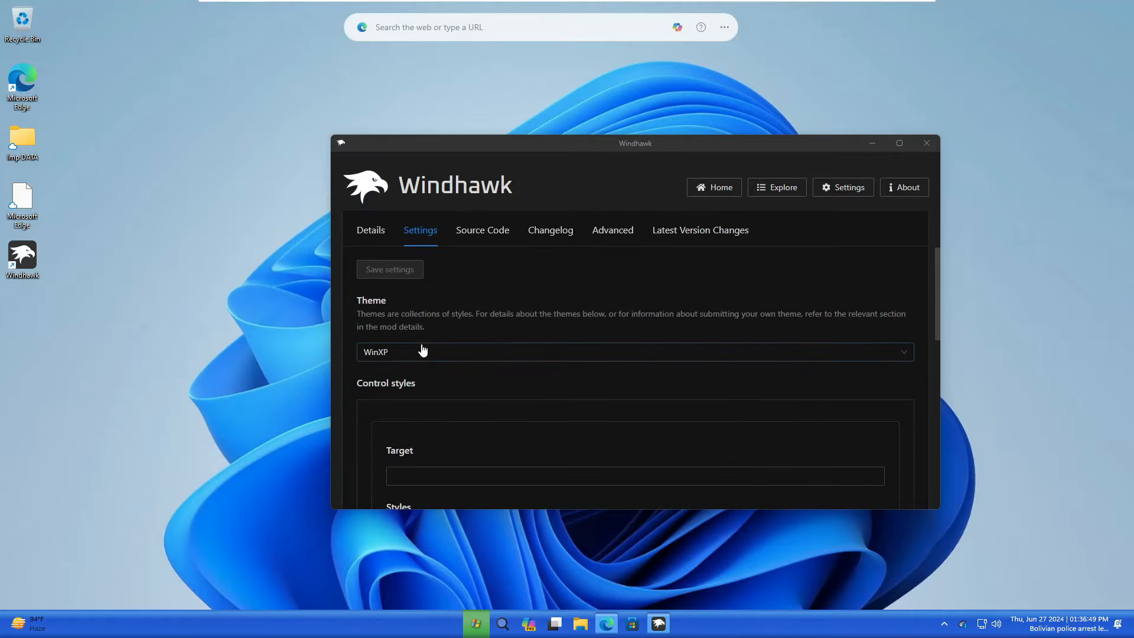
pyautogui.click(423, 353)
pyautogui.click(397, 417)
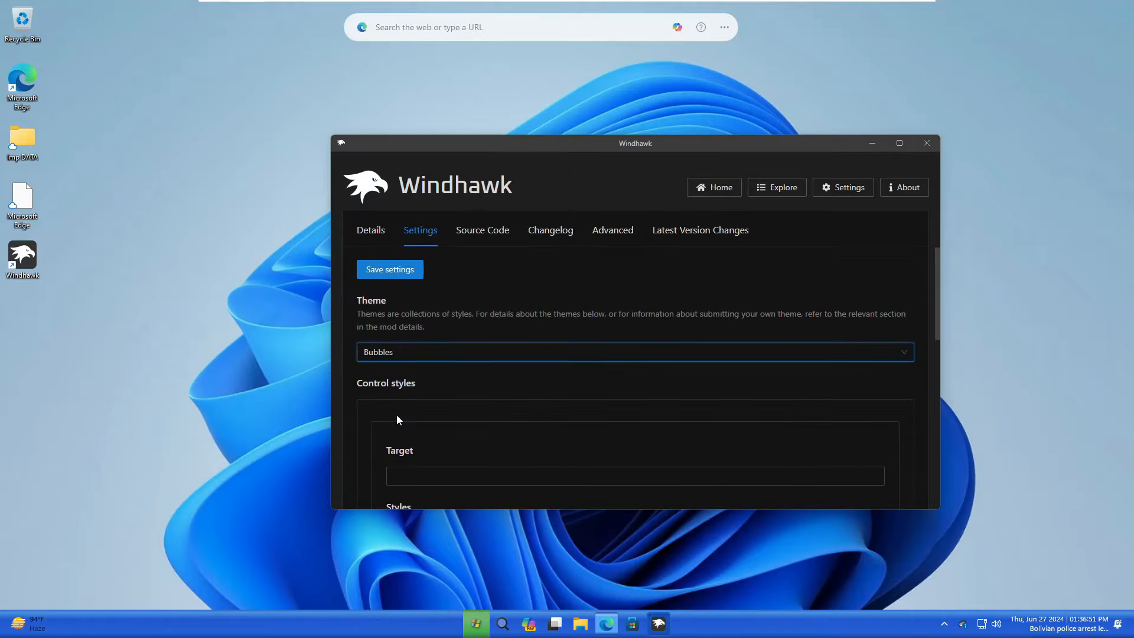
pyautogui.click(391, 273)
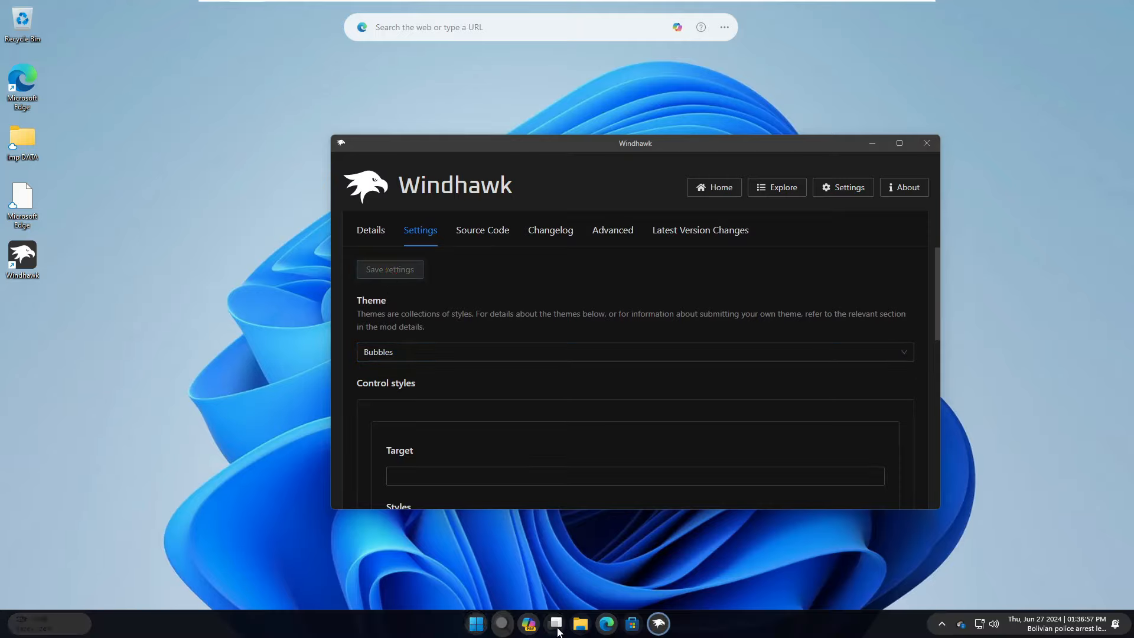
# Change the Taskbar Styler theme to TranslucentTaskbar and save the settings.
pyautogui.click(415, 353)
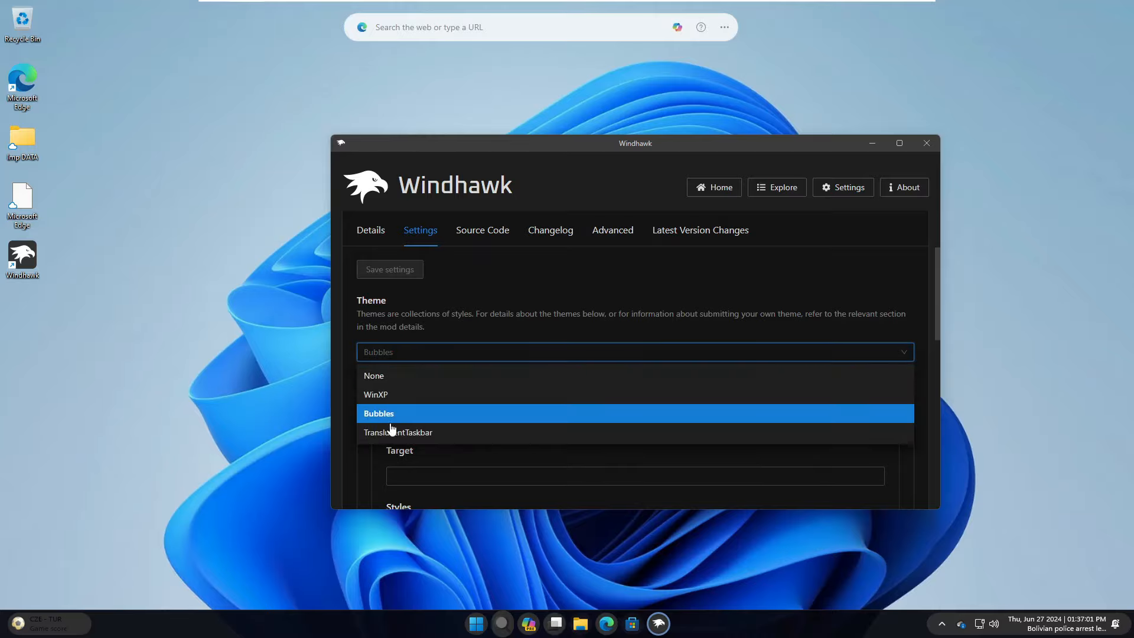
pyautogui.click(401, 434)
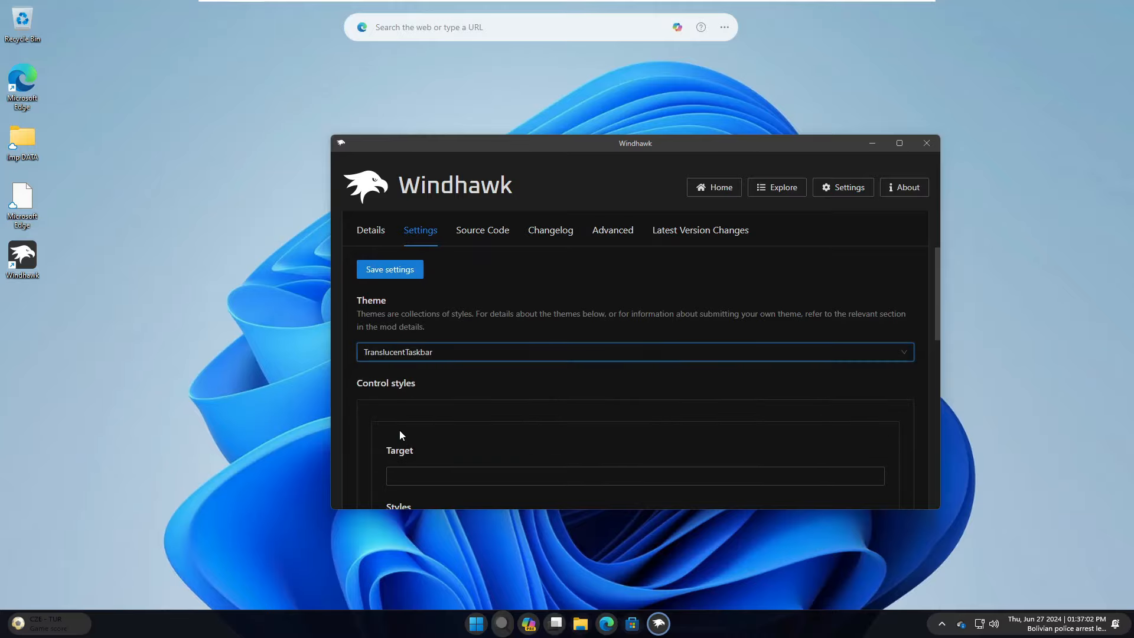
pyautogui.click(389, 271)
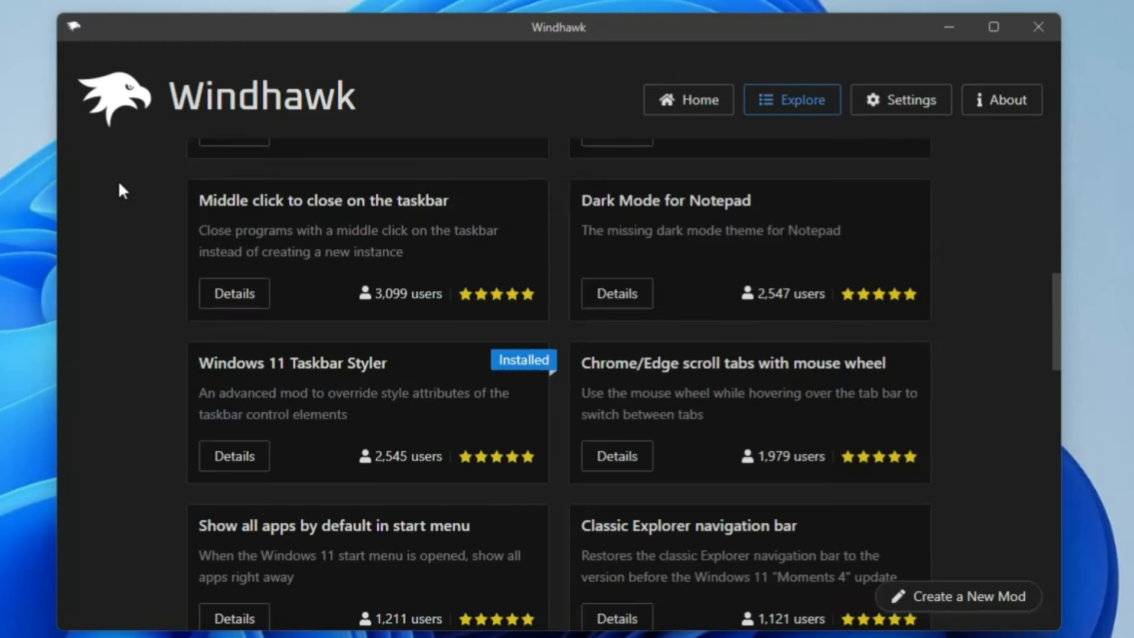
# Browse the mods listed below Windows 11 Taskbar Styler in the full mod list.
pyautogui.scroll(-3, 351, 341)
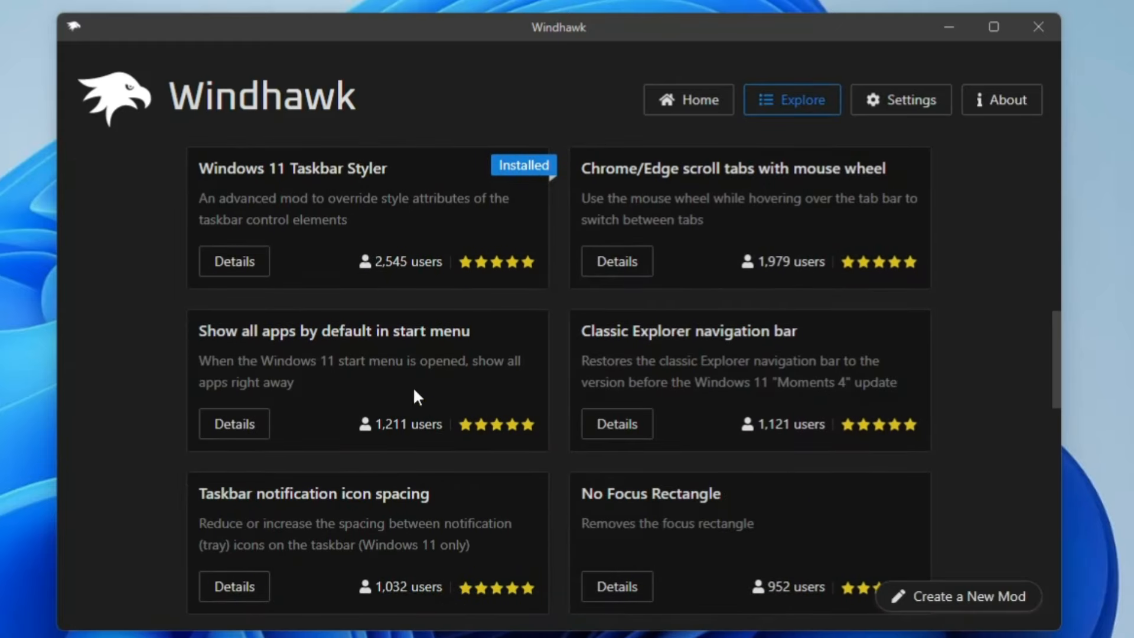
pyautogui.scroll(-5, 414, 390)
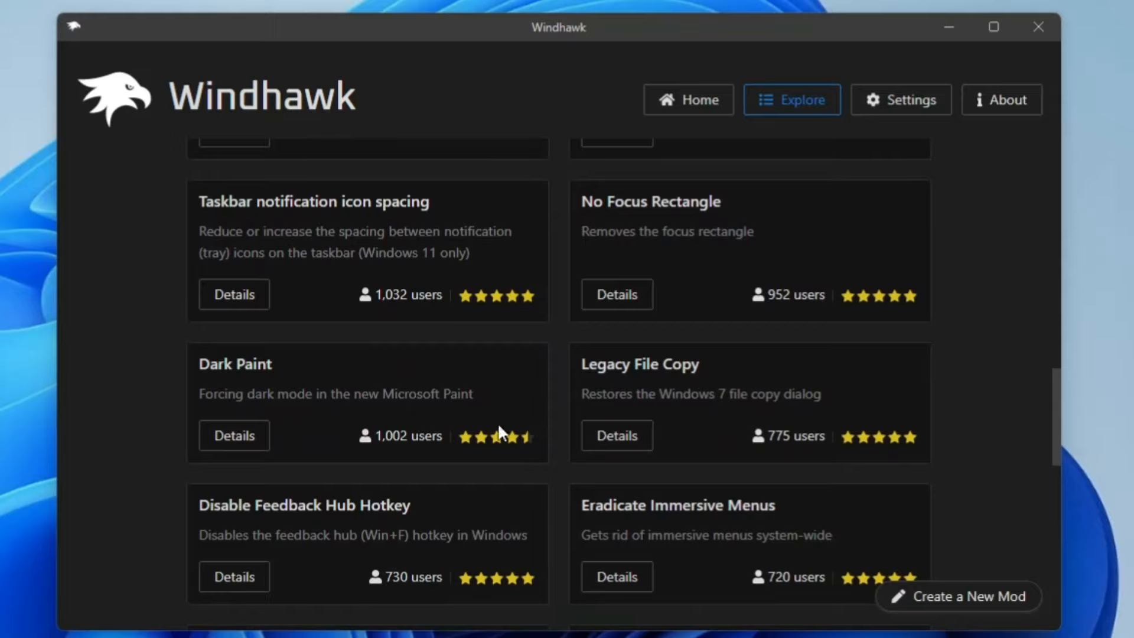